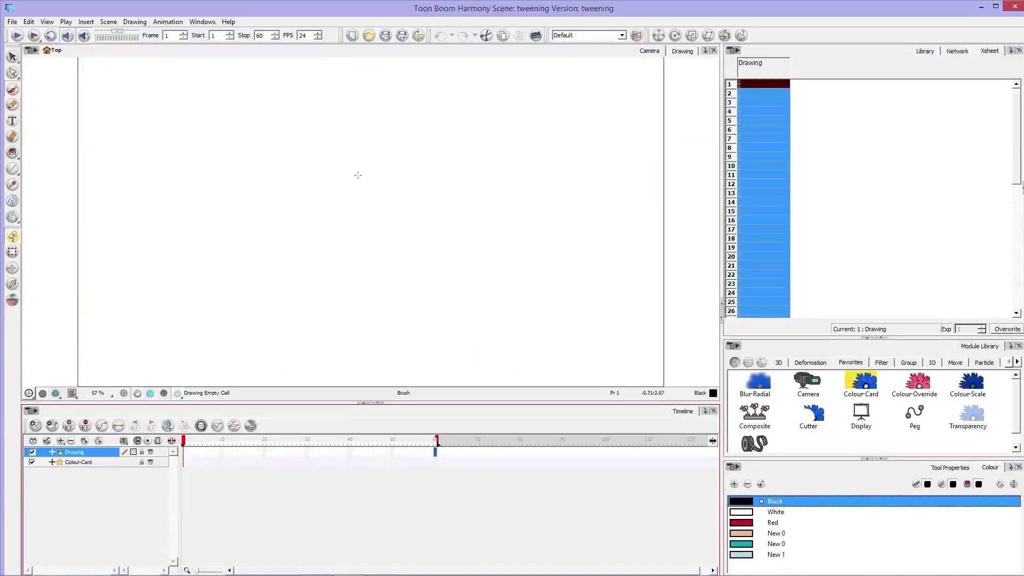
Draw a circle, fill it with red, and erase part of its top outline
{"action": "mouse_move", "coordinate": [413, 154]}
{"action": "left_mouse_down"}
{"action": "mouse_move", "coordinate": [386, 192]}
{"action": "mouse_move", "coordinate": [320, 156]}
{"action": "mouse_move", "coordinate": [326, 128]}
{"action": "left_mouse_up"}
{"action": "key", "text": "ctrl+z"}
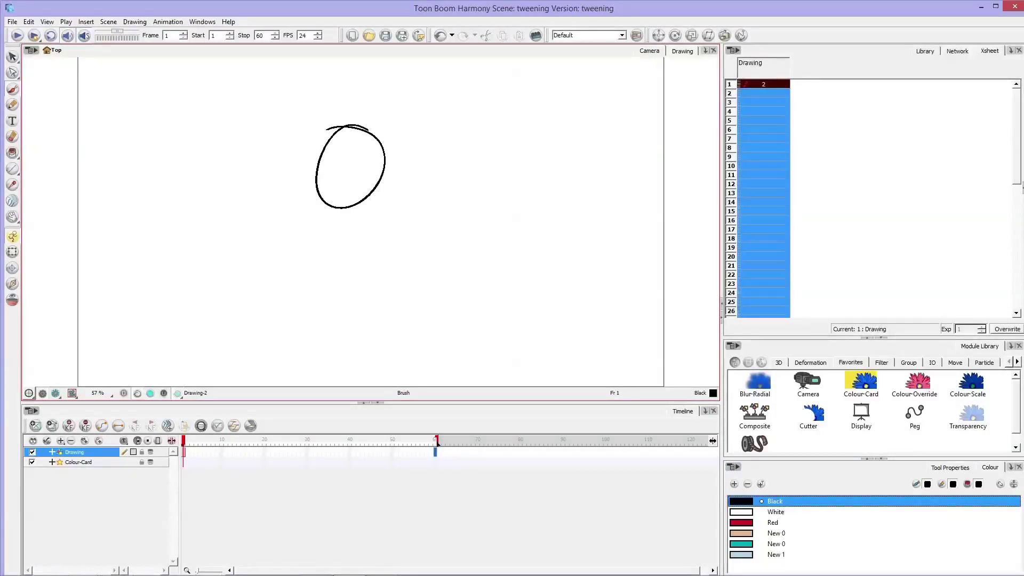
{"action": "left_click", "coordinate": [12, 153]}
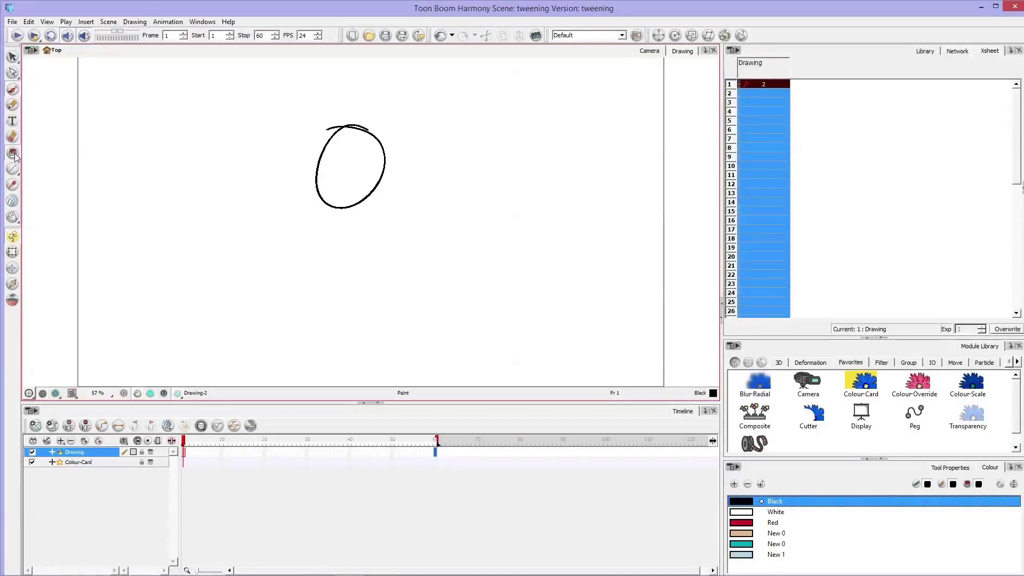
{"action": "left_click", "coordinate": [772, 522]}
{"action": "left_click", "coordinate": [336, 169]}
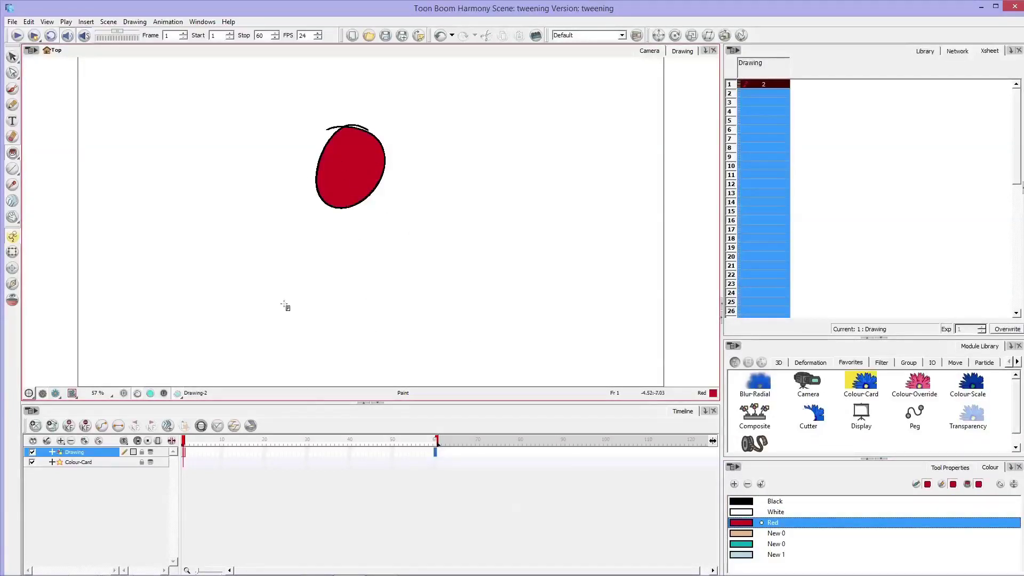
{"action": "left_click", "coordinate": [12, 137]}
{"action": "left_click_drag", "start_coordinate": [339, 122], "coordinate": [364, 126]}
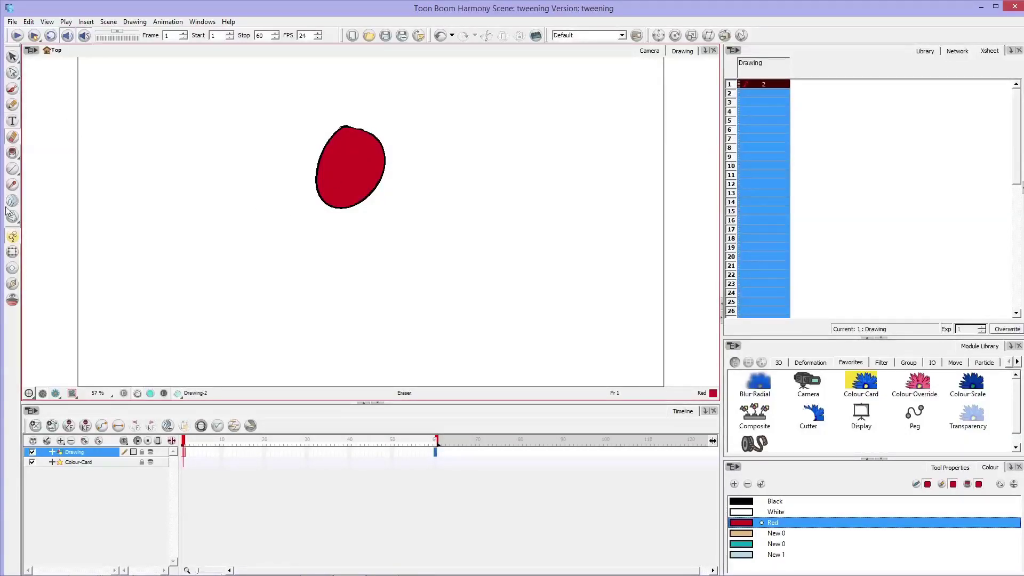
Extend drawing 2's exposure in the Xsheet to hold through frame 60
{"action": "left_click", "coordinate": [91, 456]}
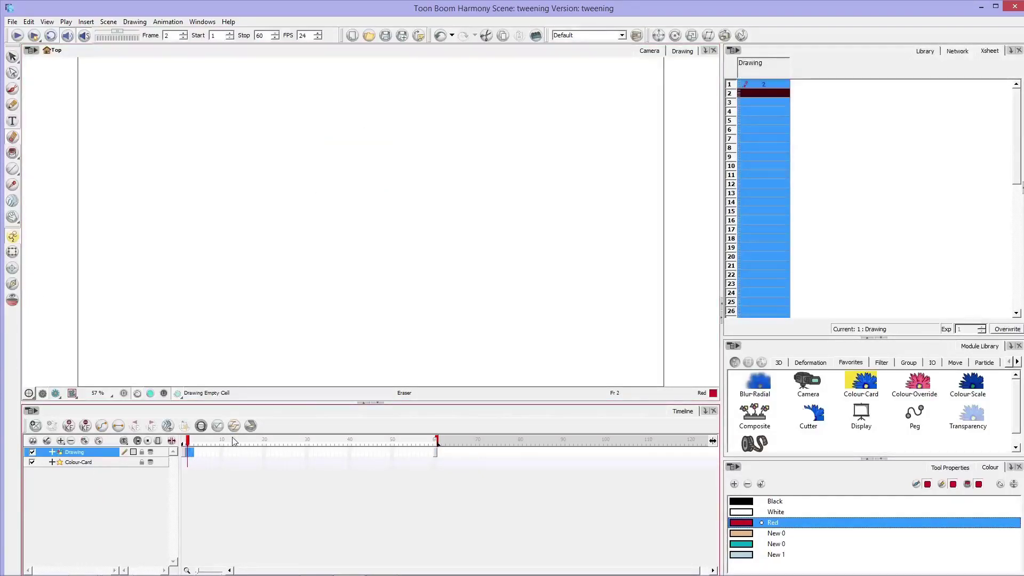
{"action": "left_click", "coordinate": [780, 87]}
{"action": "mouse_move", "coordinate": [787, 90]}
{"action": "left_mouse_down"}
{"action": "mouse_move", "coordinate": [776, 321]}
{"action": "mouse_move", "coordinate": [761, 332]}
{"action": "left_mouse_up"}
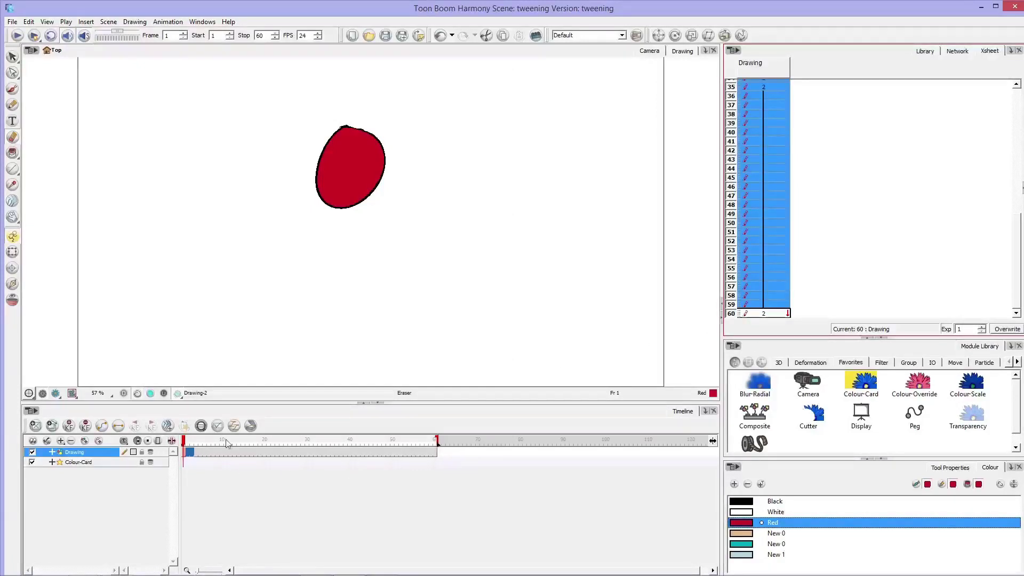
{"action": "mouse_move", "coordinate": [190, 449]}
{"action": "left_mouse_down"}
{"action": "mouse_move", "coordinate": [411, 447]}
{"action": "mouse_move", "coordinate": [244, 462]}
{"action": "mouse_move", "coordinate": [190, 452]}
{"action": "left_mouse_up"}
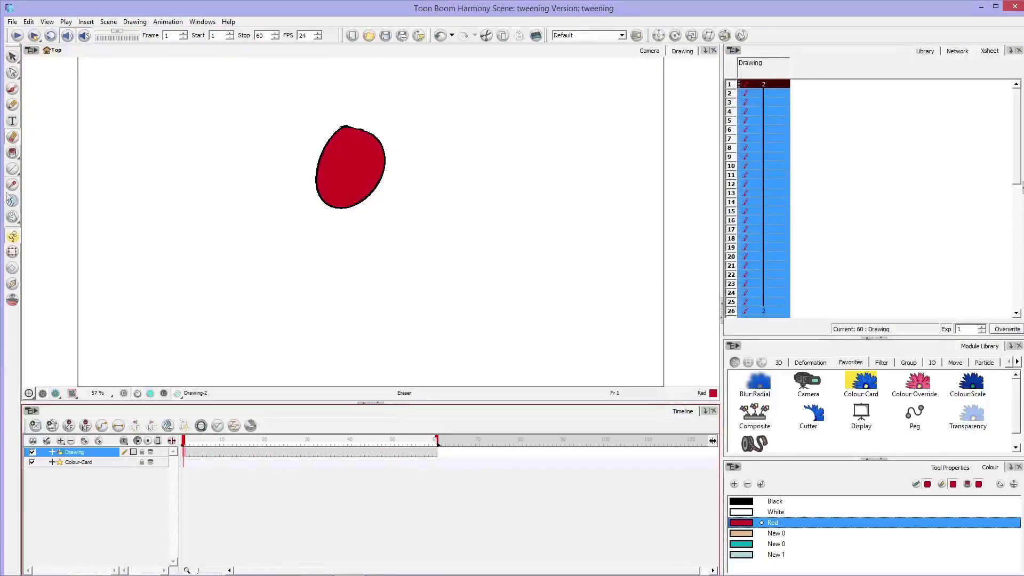
With the Transform tool, move the circle to the lower left at frame 20
{"action": "left_click", "coordinate": [13, 255]}
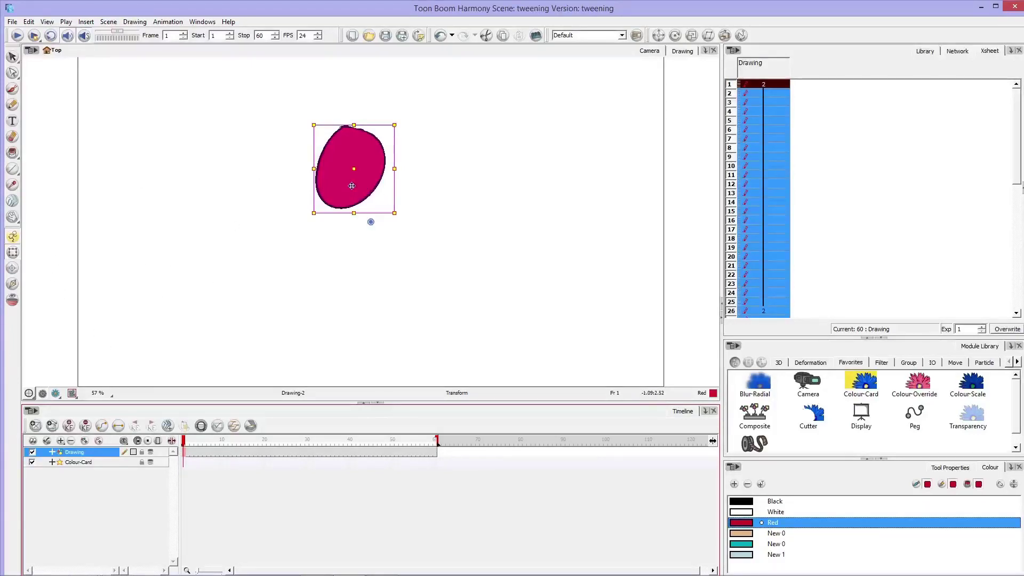
{"action": "left_click_drag", "start_coordinate": [346, 181], "coordinate": [347, 180]}
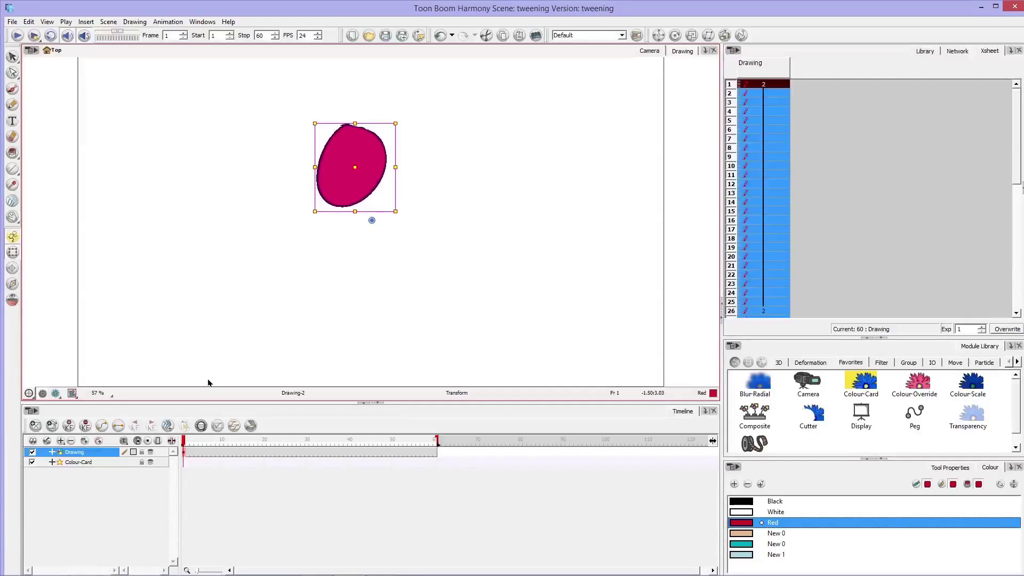
{"action": "left_click", "coordinate": [186, 454]}
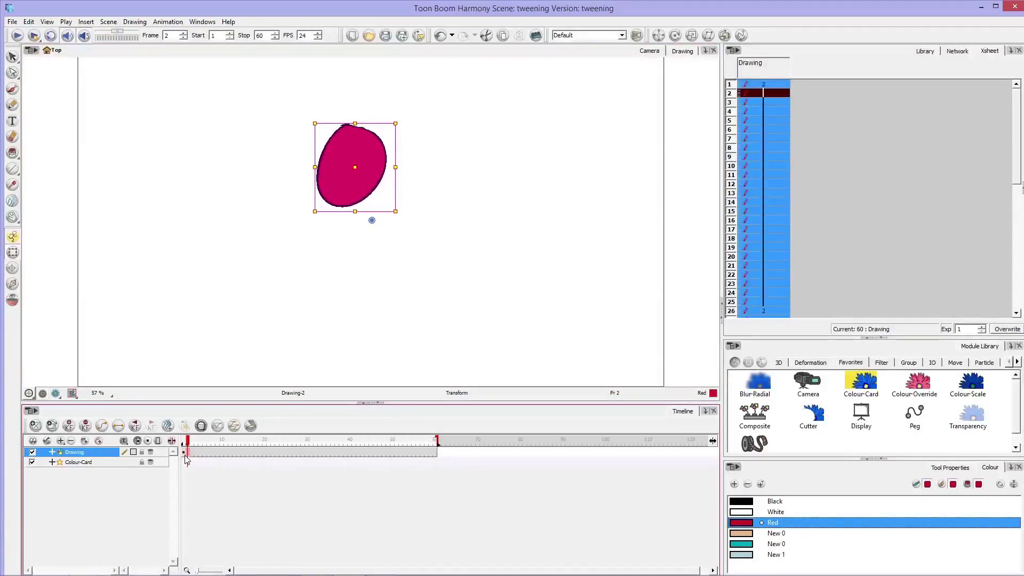
{"action": "left_click", "coordinate": [184, 453]}
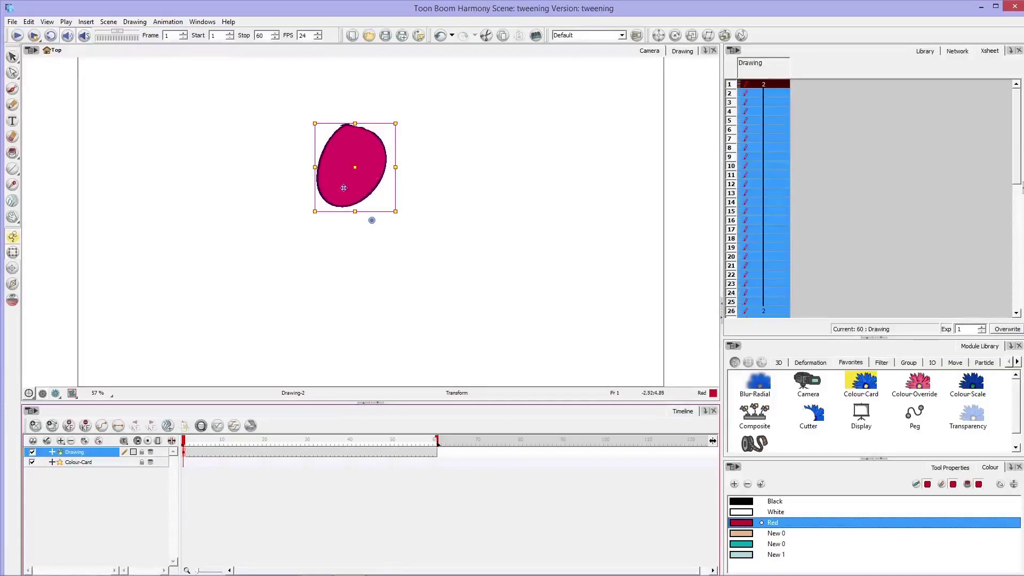
{"action": "left_click_drag", "start_coordinate": [187, 450], "coordinate": [264, 449]}
{"action": "left_click_drag", "start_coordinate": [354, 179], "coordinate": [193, 324]}
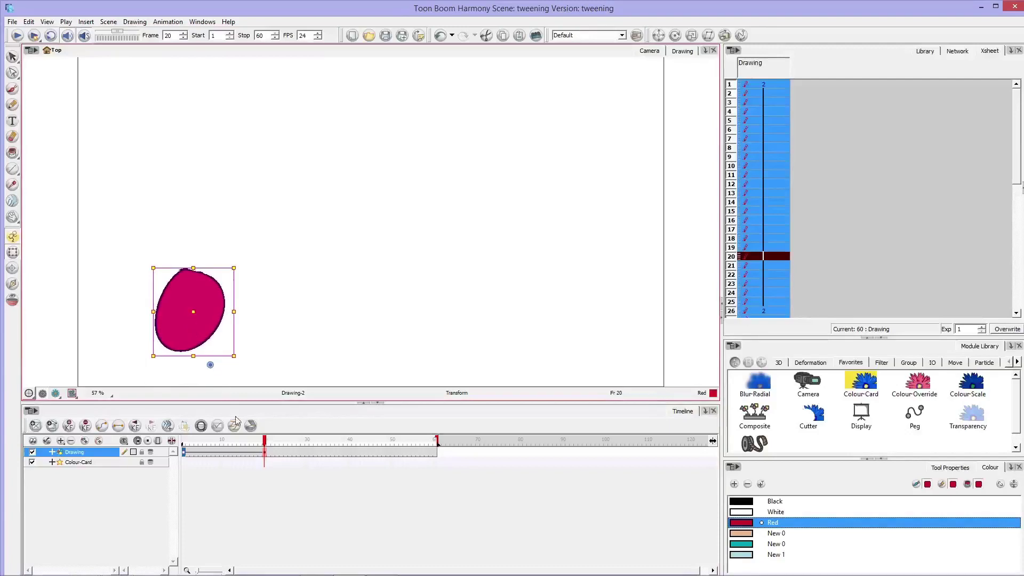
Enlarge the circle at frame 30, then move it right and shrink it at frame 60
{"action": "left_click", "coordinate": [306, 448]}
{"action": "left_click_drag", "start_coordinate": [230, 269], "coordinate": [260, 218]}
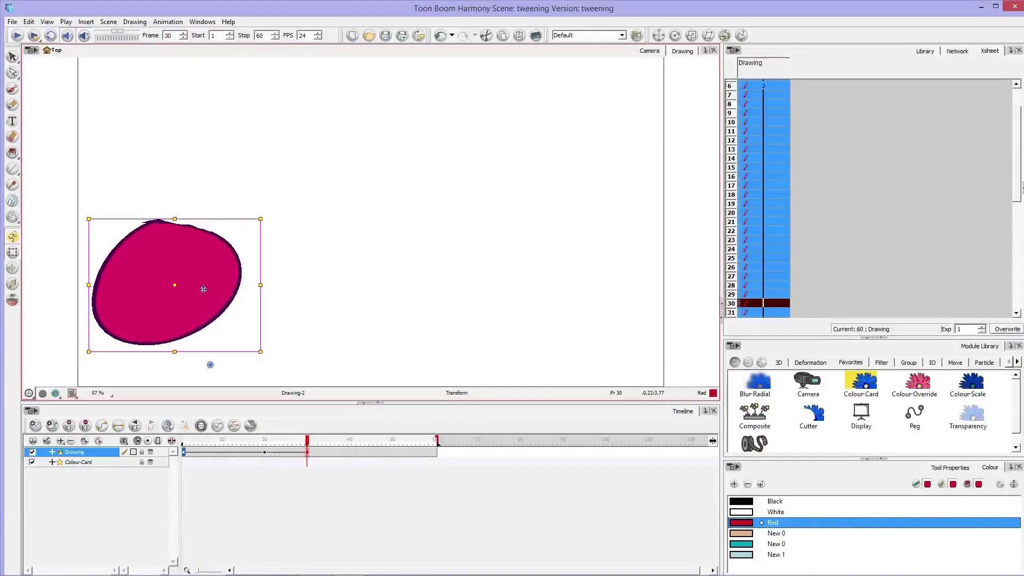
{"action": "left_click_drag", "start_coordinate": [308, 444], "coordinate": [436, 445]}
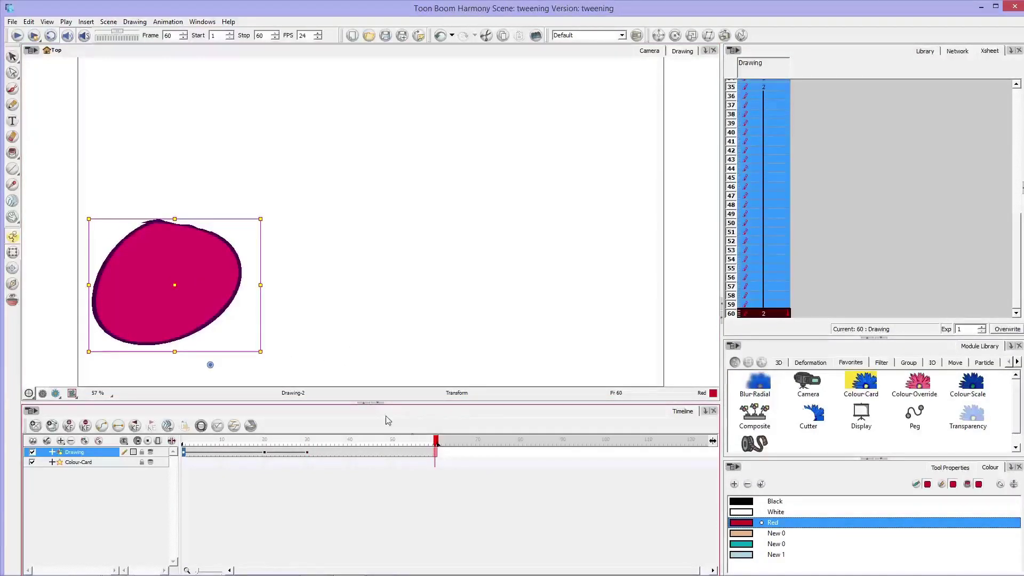
{"action": "left_click_drag", "start_coordinate": [185, 302], "coordinate": [517, 296]}
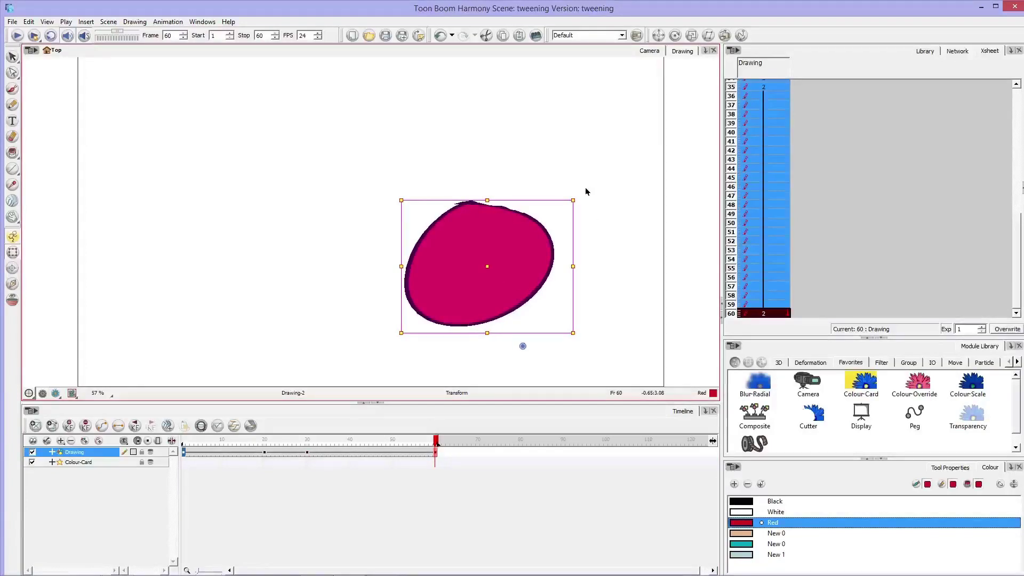
{"action": "left_click_drag", "start_coordinate": [574, 199], "coordinate": [549, 245]}
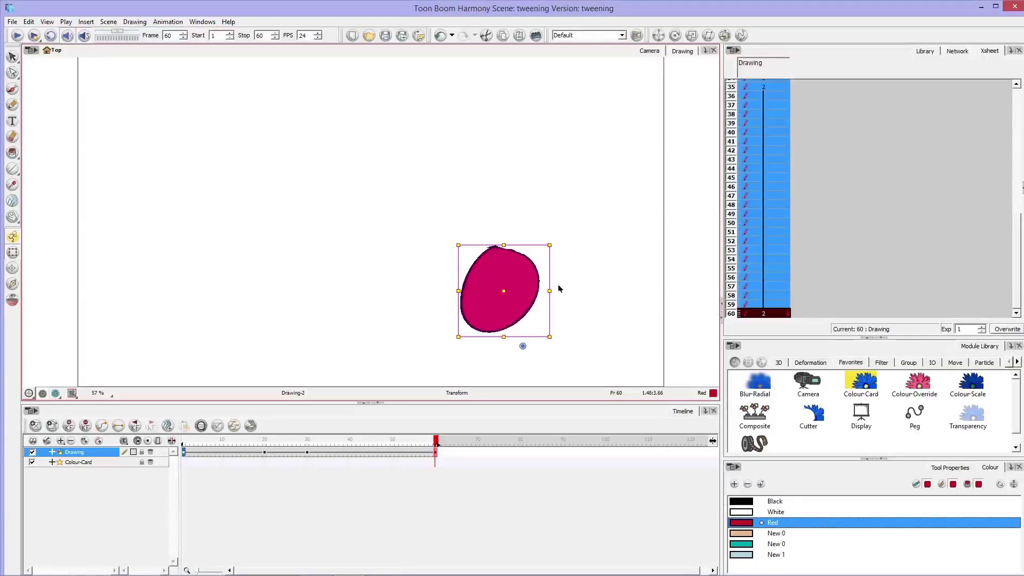
{"action": "mouse_move", "coordinate": [549, 245]}
{"action": "left_mouse_down"}
{"action": "mouse_move", "coordinate": [555, 231]}
{"action": "mouse_move", "coordinate": [552, 246]}
{"action": "mouse_move", "coordinate": [562, 245]}
{"action": "mouse_move", "coordinate": [542, 272]}
{"action": "mouse_move", "coordinate": [586, 233]}
{"action": "mouse_move", "coordinate": [555, 269]}
{"action": "mouse_move", "coordinate": [567, 280]}
{"action": "mouse_move", "coordinate": [532, 244]}
{"action": "mouse_move", "coordinate": [564, 270]}
{"action": "mouse_move", "coordinate": [561, 254]}
{"action": "mouse_move", "coordinate": [534, 256]}
{"action": "mouse_move", "coordinate": [548, 274]}
{"action": "mouse_move", "coordinate": [560, 251]}
{"action": "mouse_move", "coordinate": [531, 260]}
{"action": "mouse_move", "coordinate": [545, 264]}
{"action": "left_mouse_up"}
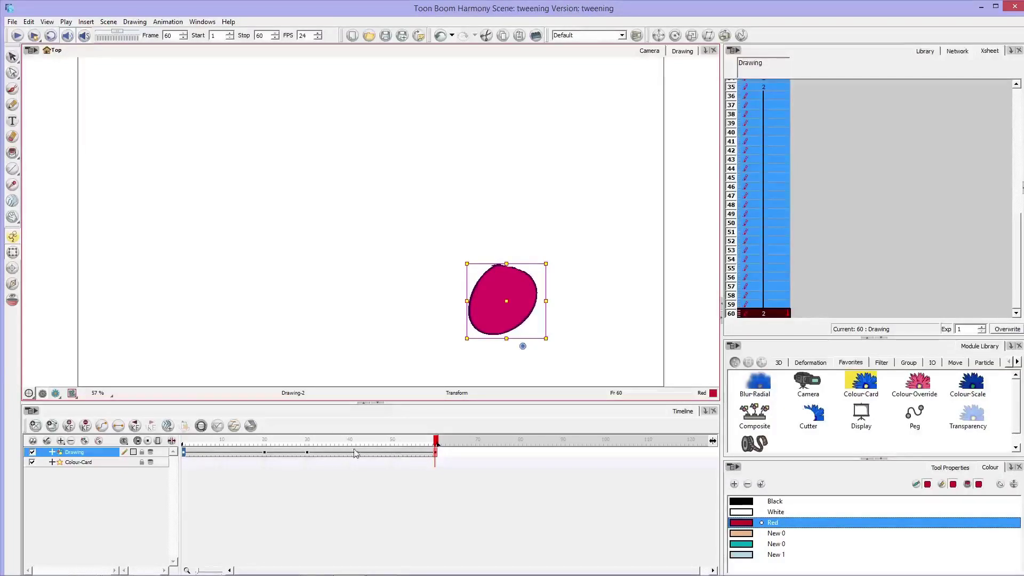
Play the animation and scrub frames 27 to 34 before returning to frame 1
{"action": "left_click", "coordinate": [17, 35]}
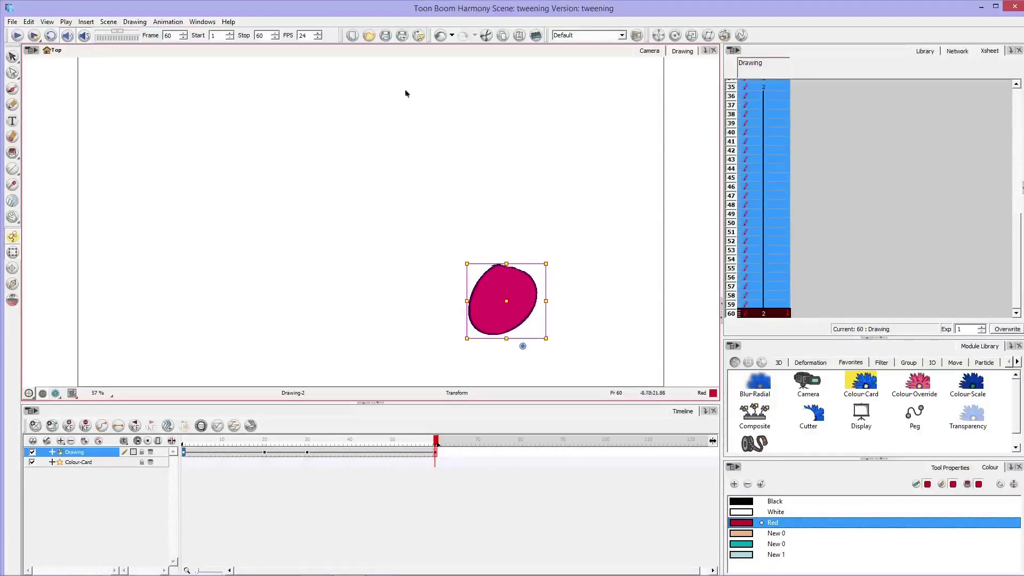
{"action": "left_click", "coordinate": [269, 456]}
{"action": "left_click", "coordinate": [306, 456]}
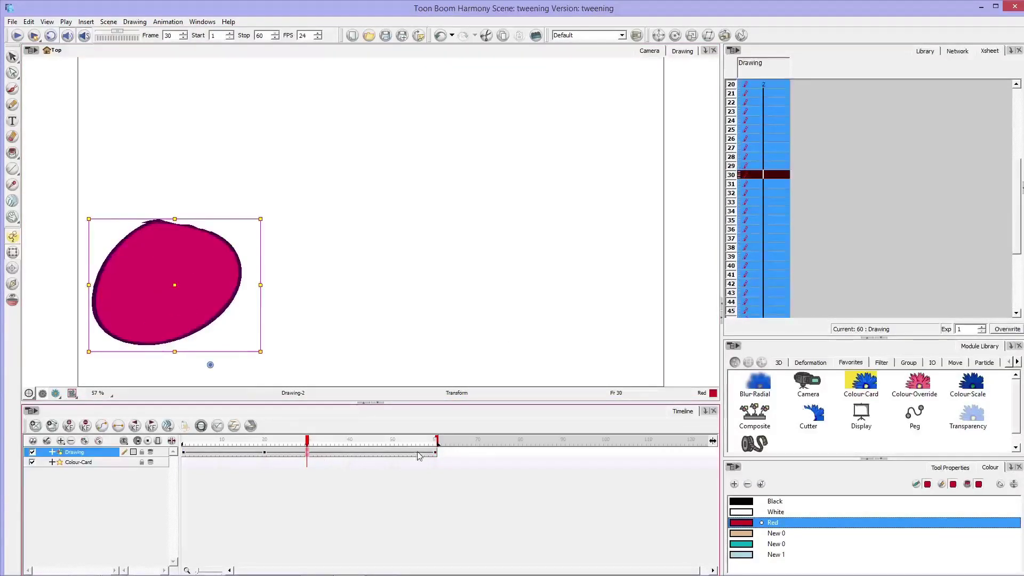
{"action": "left_click", "coordinate": [437, 456]}
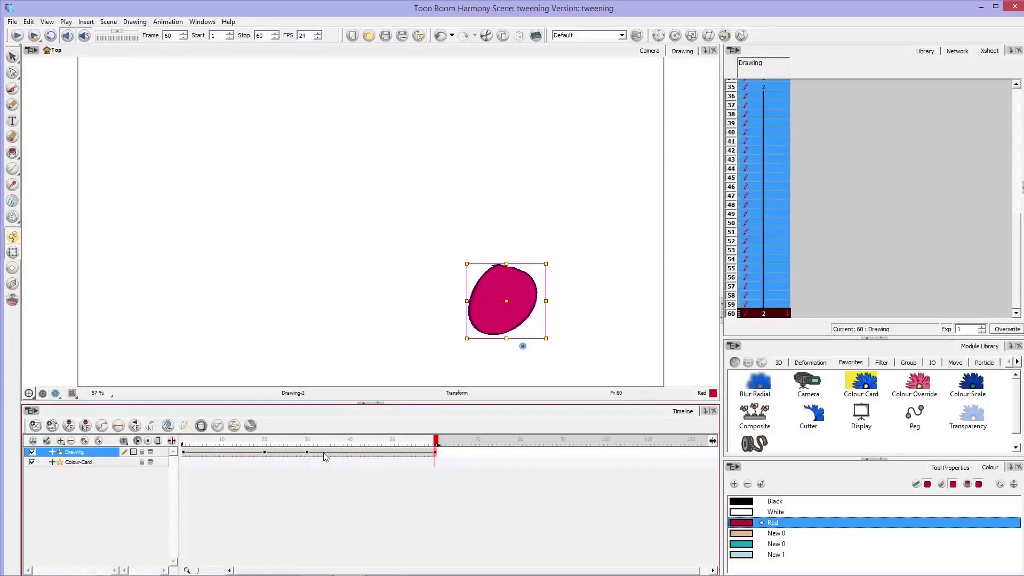
{"action": "mouse_move", "coordinate": [324, 454]}
{"action": "left_mouse_down"}
{"action": "mouse_move", "coordinate": [292, 454]}
{"action": "mouse_move", "coordinate": [336, 455]}
{"action": "mouse_move", "coordinate": [171, 454]}
{"action": "left_mouse_up"}
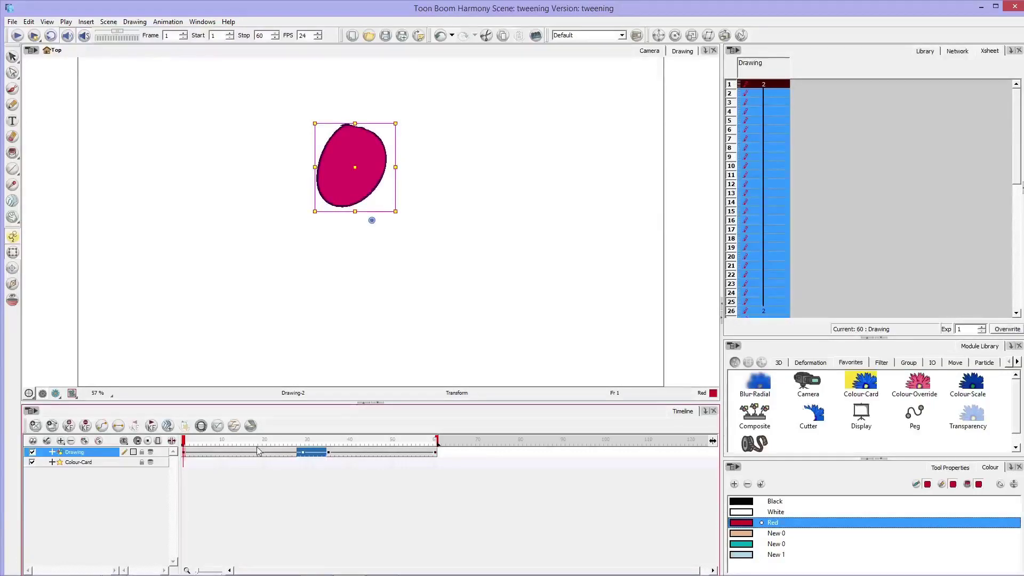
{"action": "left_click", "coordinate": [294, 457]}
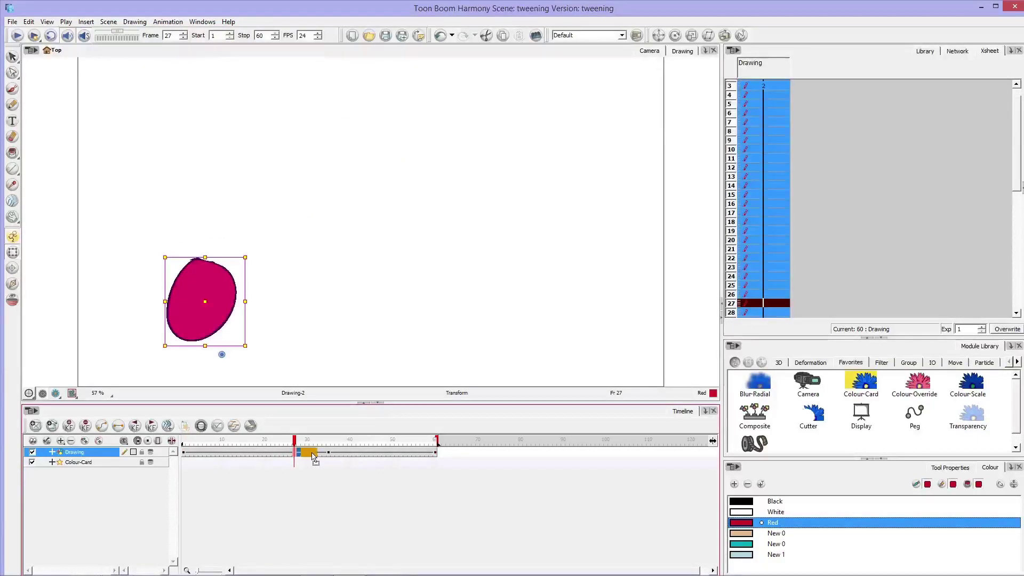
{"action": "left_click", "coordinate": [315, 459]}
{"action": "left_click", "coordinate": [134, 425]}
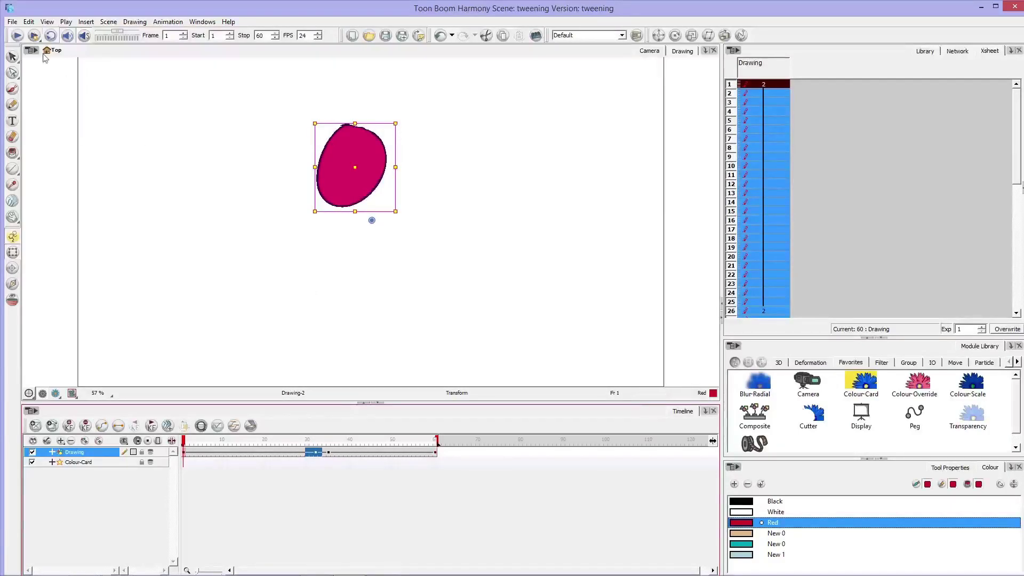
Save the scene via File > Save and replay the animation
{"action": "left_click", "coordinate": [11, 21]}
{"action": "left_click", "coordinate": [24, 83]}
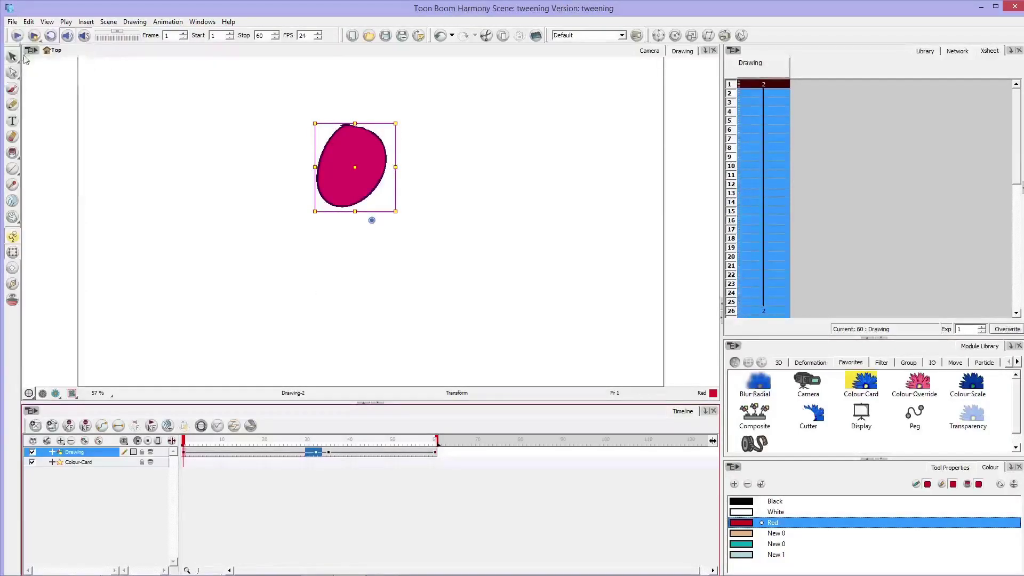
{"action": "left_click", "coordinate": [17, 36]}
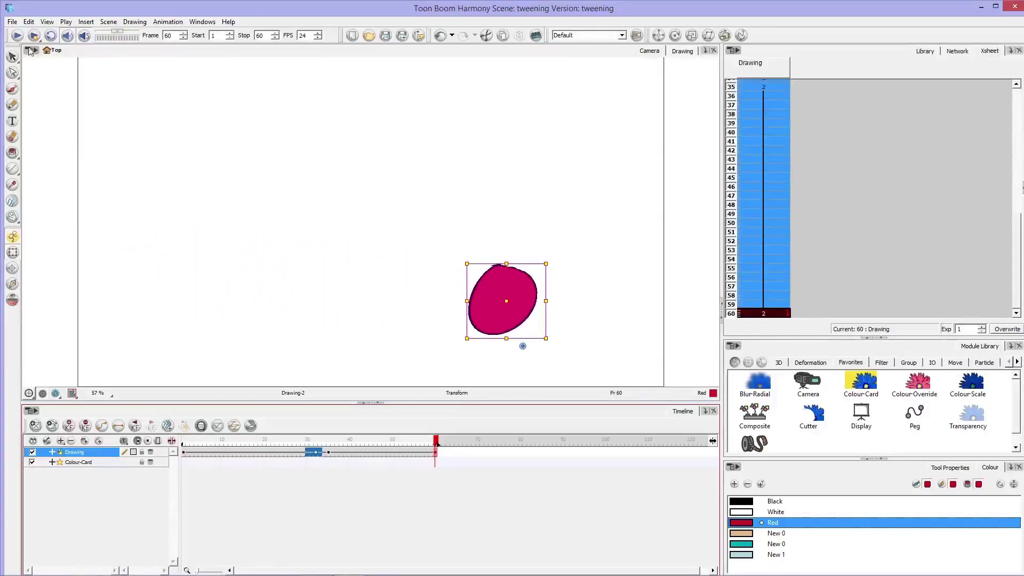
{"action": "left_click", "coordinate": [17, 35]}
{"action": "left_click", "coordinate": [14, 20]}
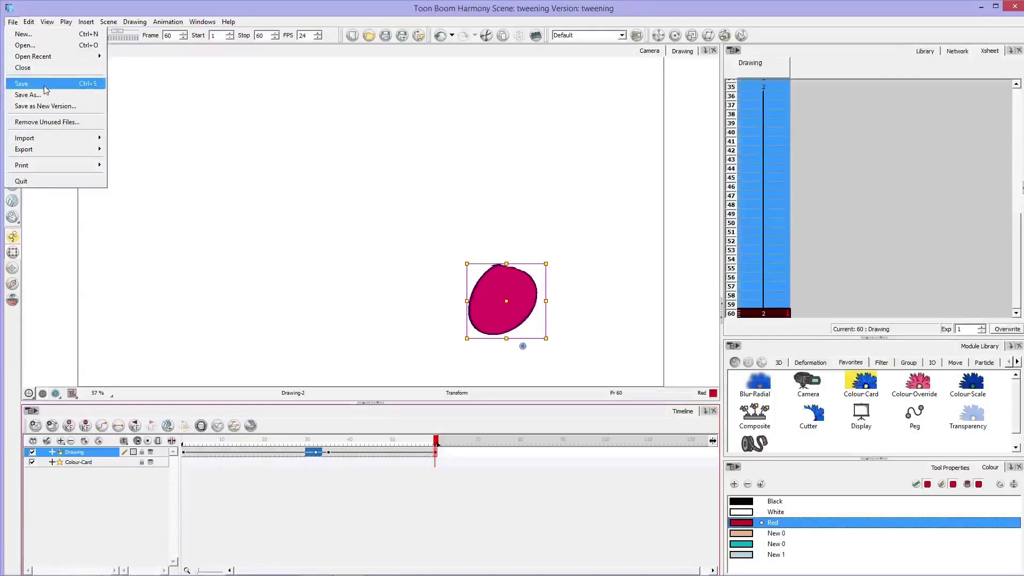
{"action": "left_click", "coordinate": [49, 227]}
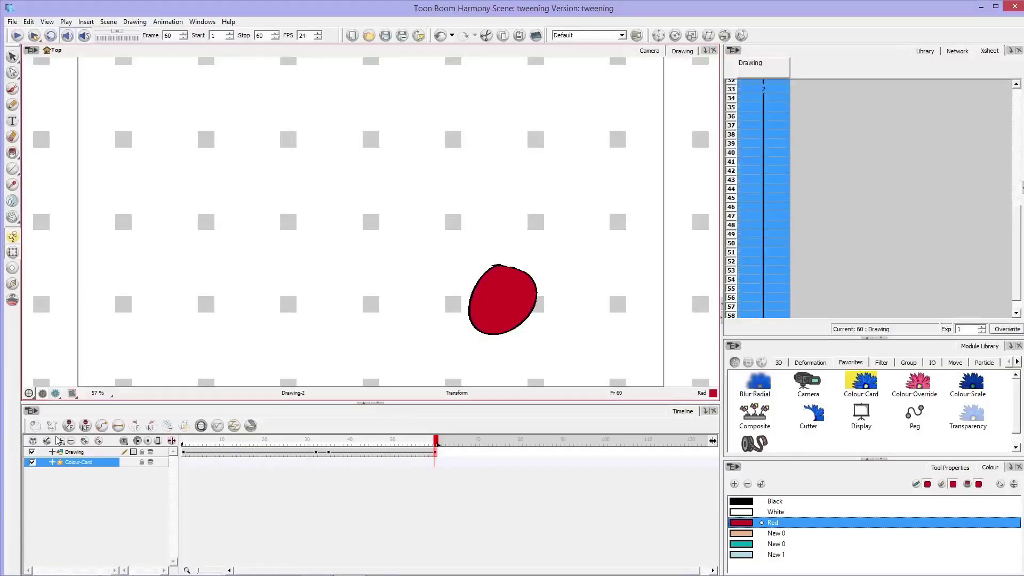
{"action": "left_click", "coordinate": [79, 454]}
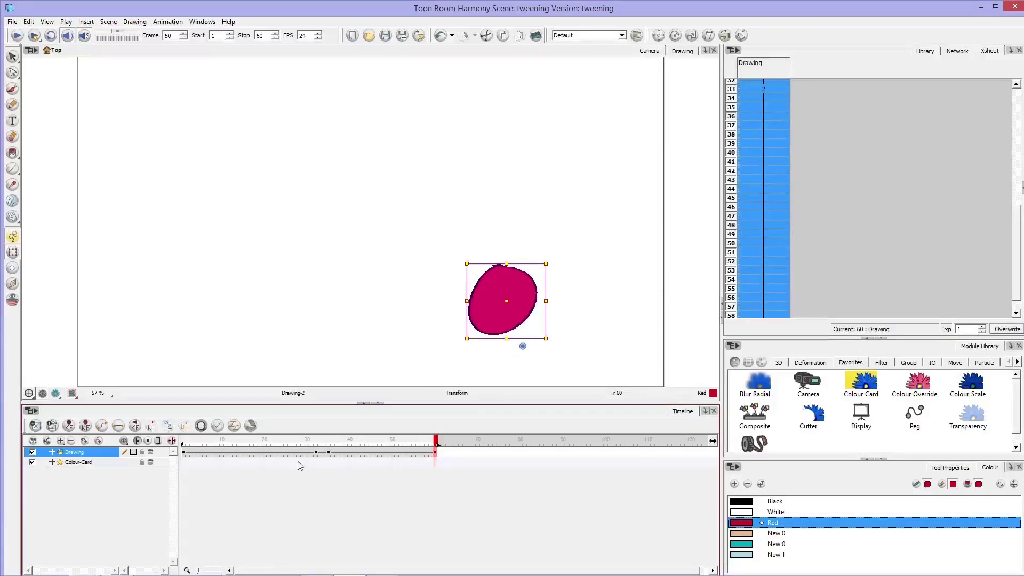
At frame 1, set the Drawing layer's Opacity to 28 in Layer Properties, turning the circle pale pink
{"action": "left_click", "coordinate": [187, 452]}
{"action": "left_click", "coordinate": [184, 454]}
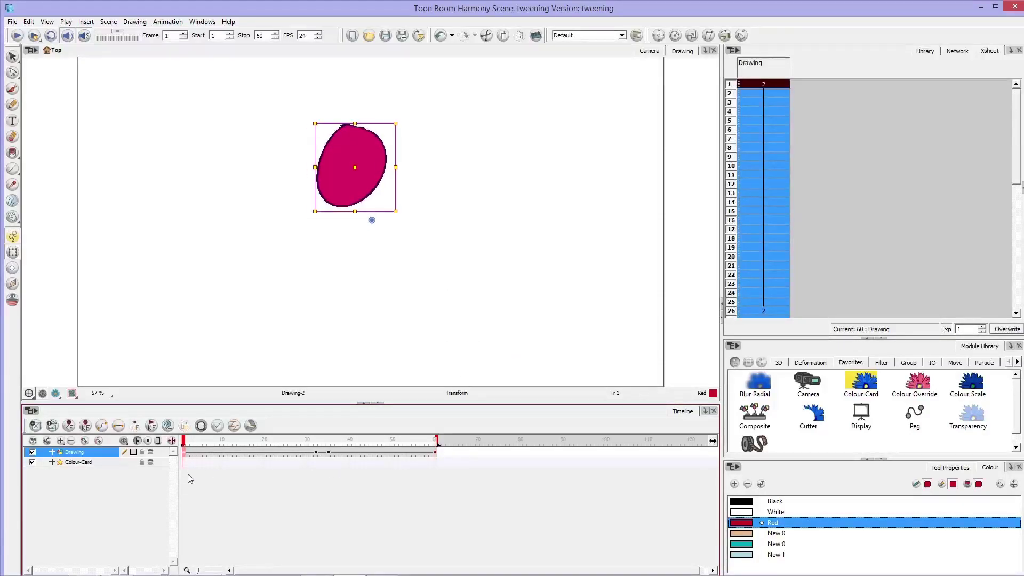
{"action": "double_click", "coordinate": [88, 459]}
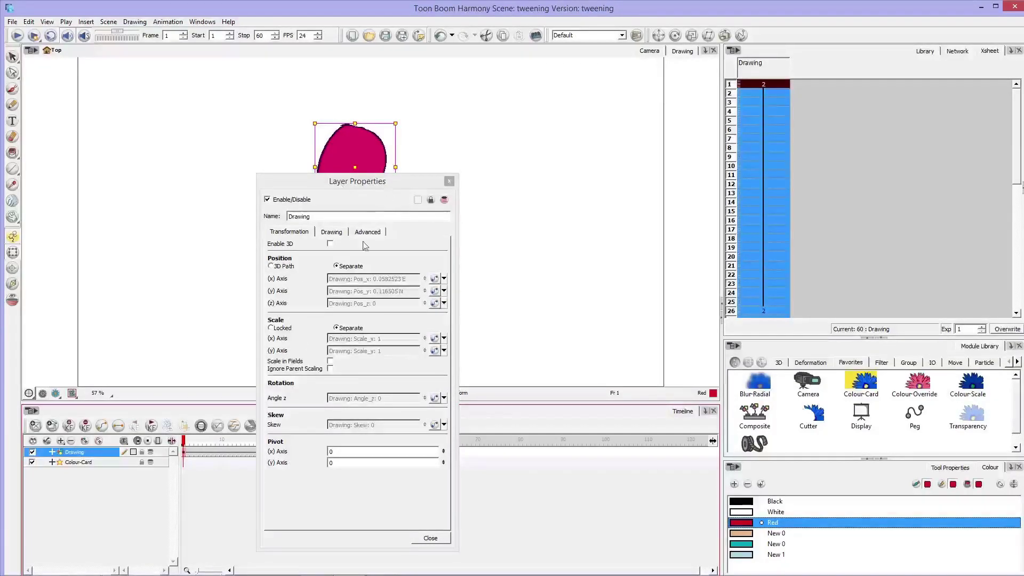
{"action": "left_click", "coordinate": [333, 232]}
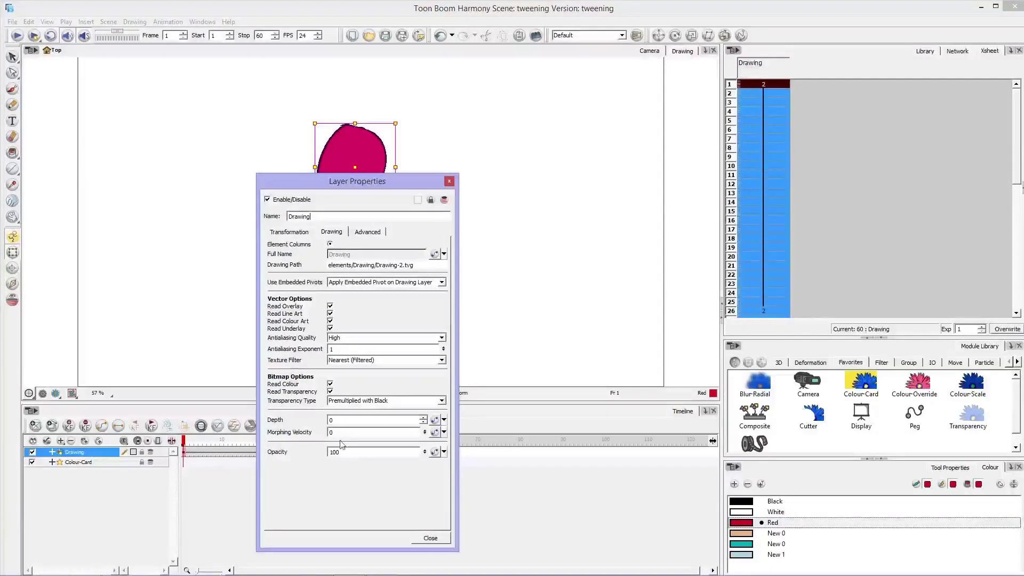
{"action": "left_click_drag", "start_coordinate": [425, 453], "coordinate": [425, 458]}
{"action": "left_click_drag", "start_coordinate": [427, 538], "coordinate": [429, 547]}
{"action": "left_click_drag", "start_coordinate": [374, 192], "coordinate": [628, 74]}
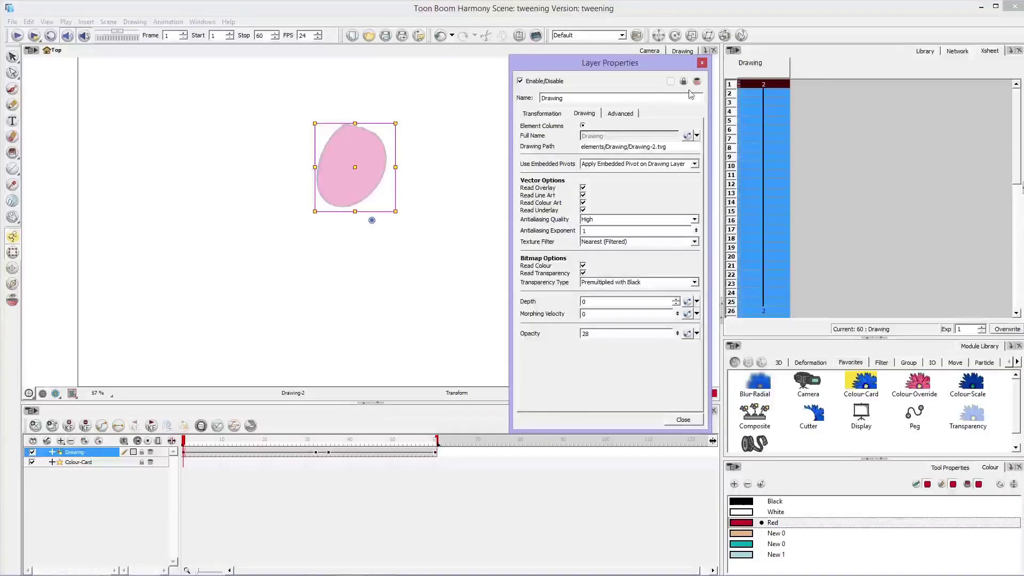
{"action": "left_click", "coordinate": [702, 64]}
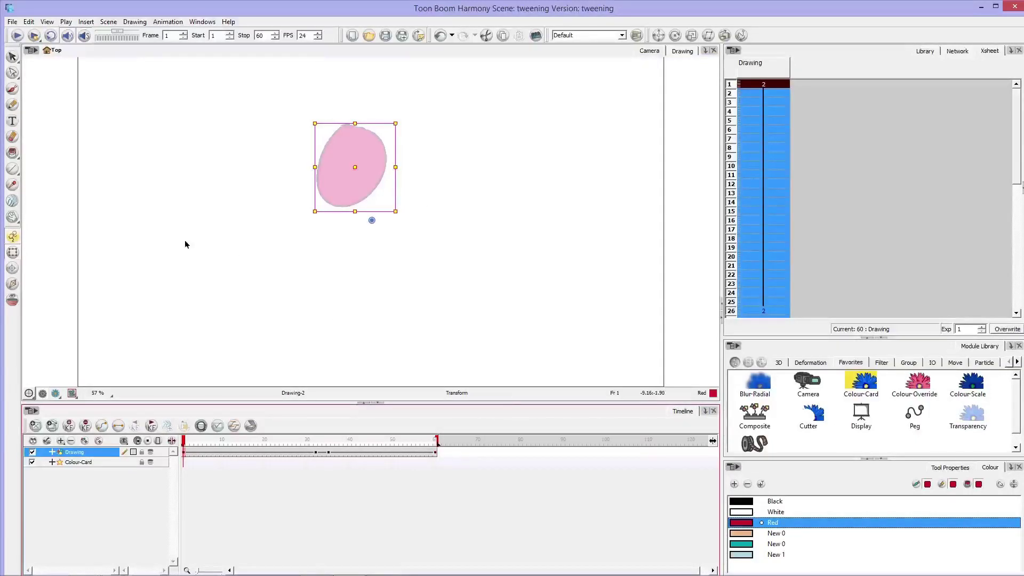
Paint a test brush stroke on the circle, then undo back to the solid red circle
{"action": "left_click", "coordinate": [12, 90]}
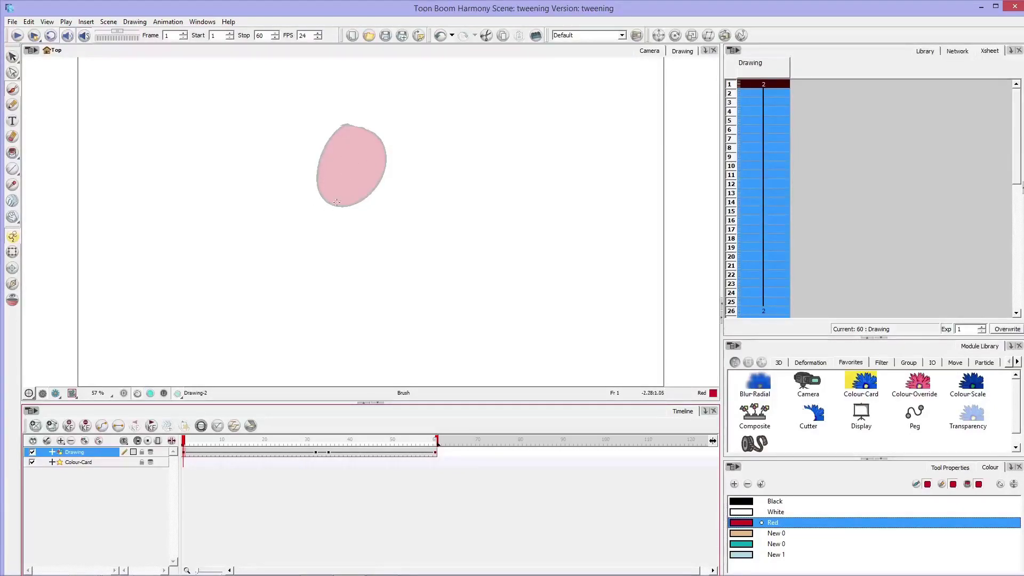
{"action": "mouse_move", "coordinate": [334, 196]}
{"action": "left_mouse_down"}
{"action": "mouse_move", "coordinate": [340, 184]}
{"action": "mouse_move", "coordinate": [325, 211]}
{"action": "mouse_move", "coordinate": [333, 212]}
{"action": "mouse_move", "coordinate": [333, 193]}
{"action": "mouse_move", "coordinate": [326, 207]}
{"action": "left_mouse_up"}
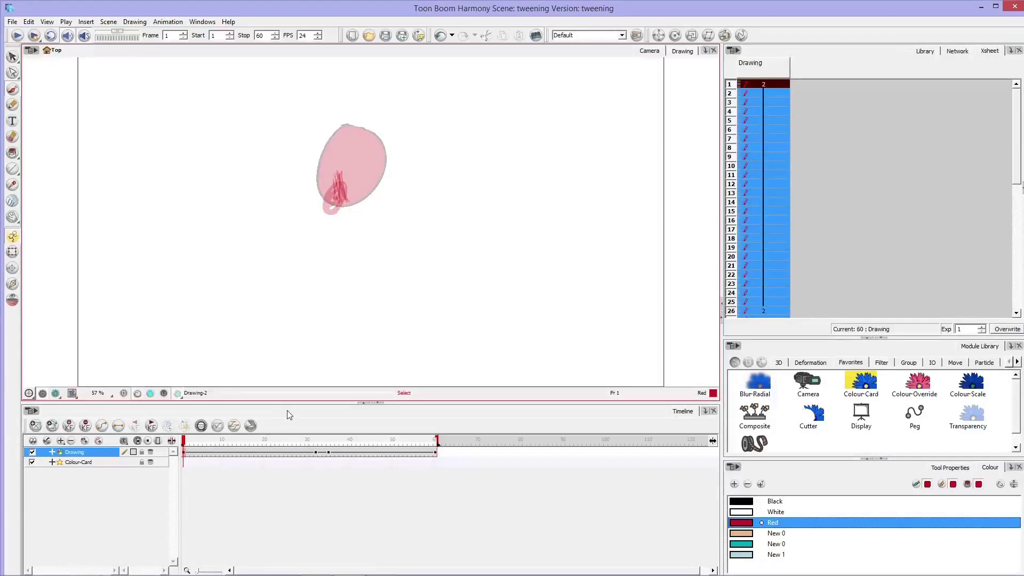
{"action": "key", "text": "ctrl+z"}
{"action": "left_click", "coordinate": [112, 453]}
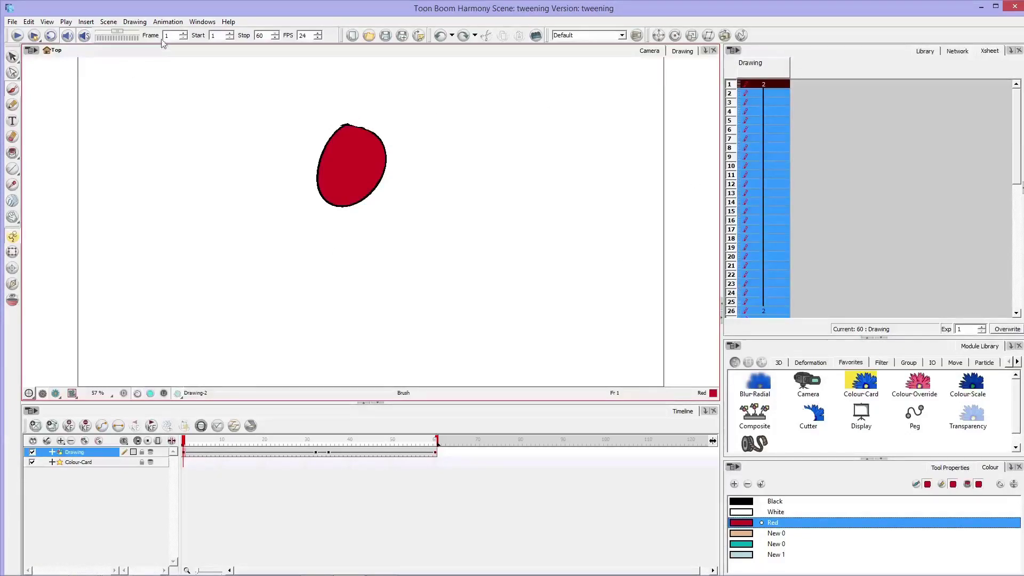
Open Windows > Network as a floating window, resize it, and drag the Drawing node above Composite
{"action": "left_click", "coordinate": [993, 8]}
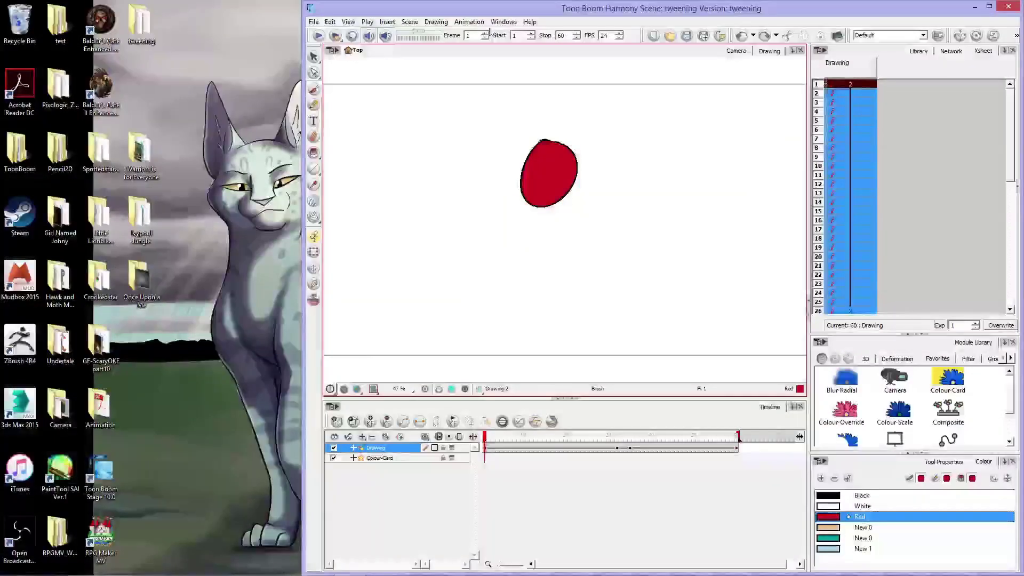
{"action": "left_click", "coordinate": [503, 22]}
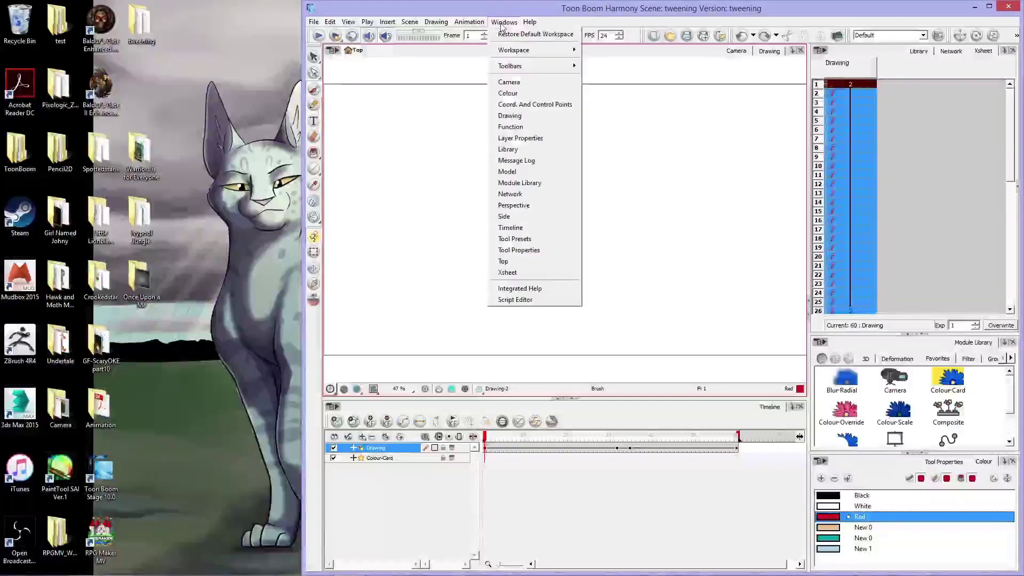
{"action": "left_click", "coordinate": [527, 194]}
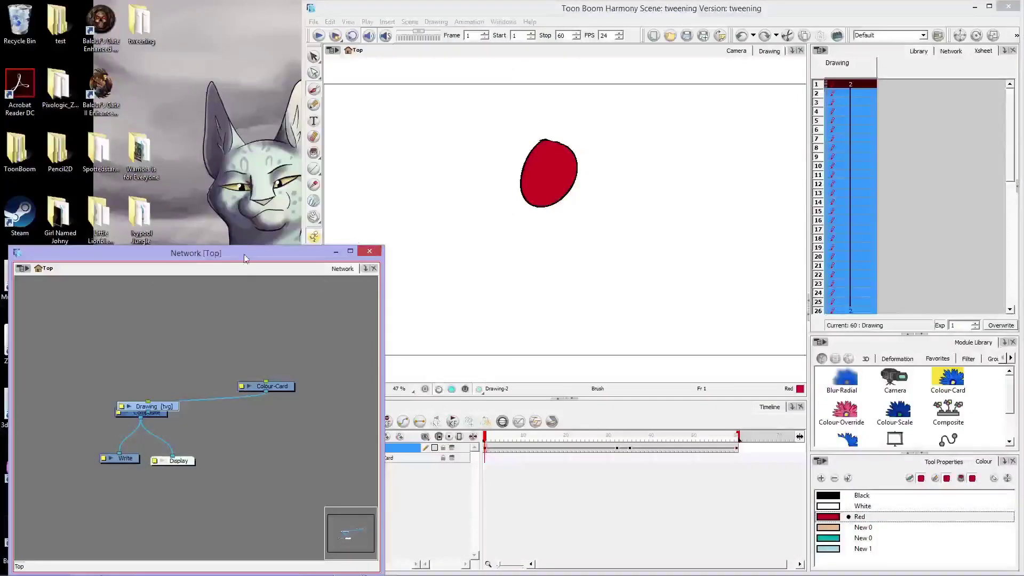
{"action": "left_click_drag", "start_coordinate": [242, 254], "coordinate": [246, 73]}
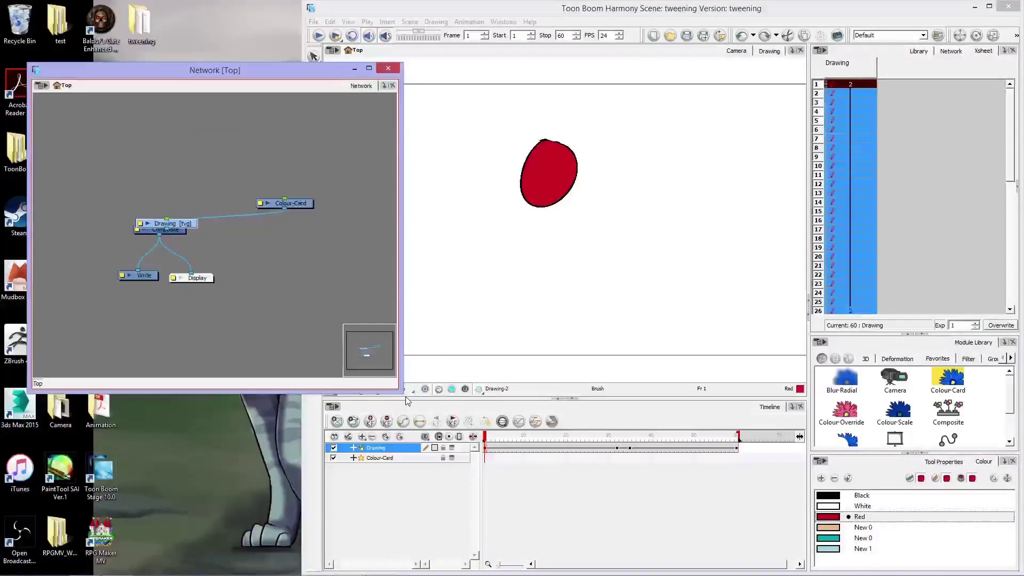
{"action": "left_click_drag", "start_coordinate": [401, 395], "coordinate": [390, 350]}
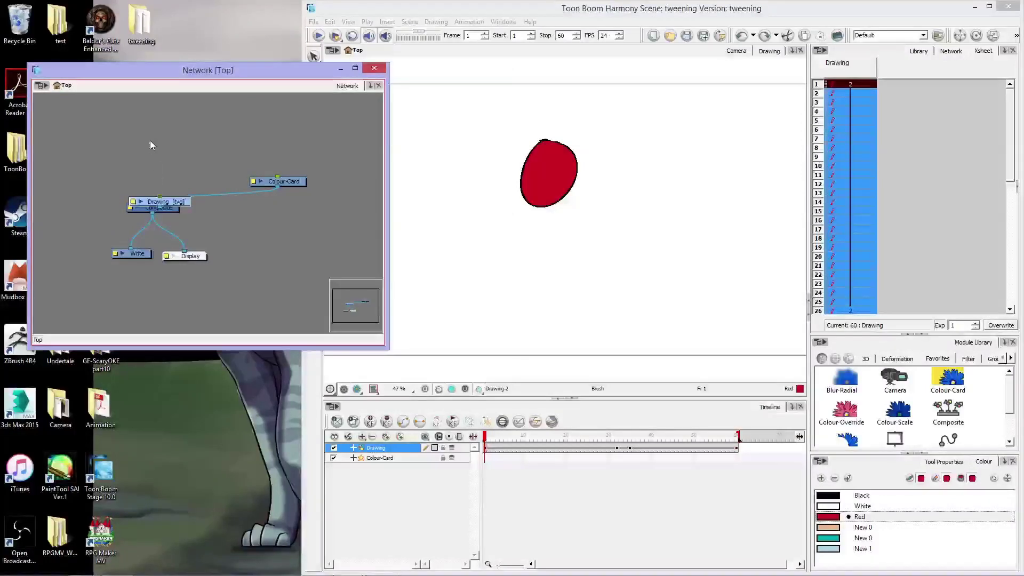
{"action": "left_click_drag", "start_coordinate": [172, 203], "coordinate": [157, 140]}
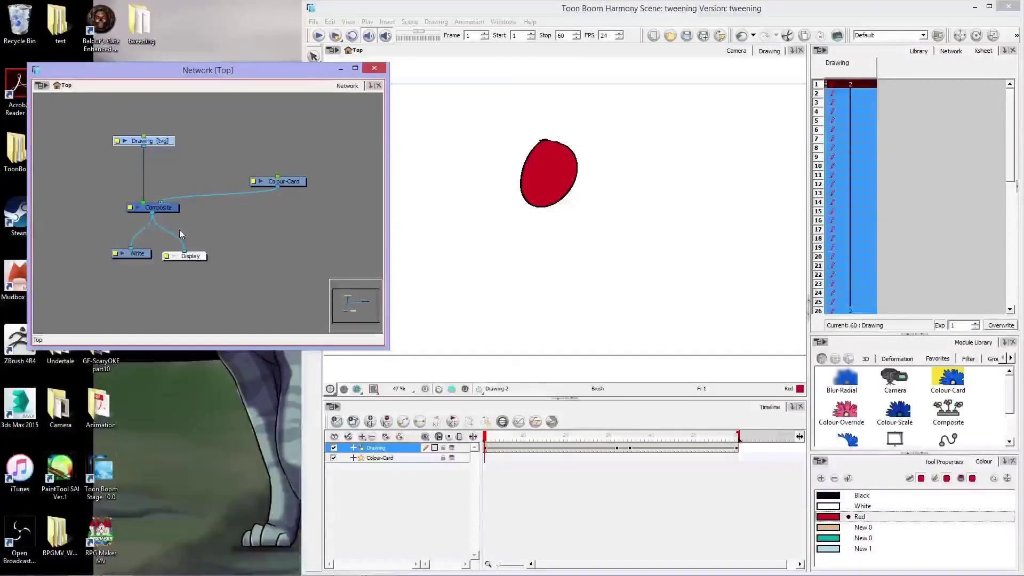
Bring the Network window back to the front and move it up and right
{"action": "left_click", "coordinate": [1007, 344]}
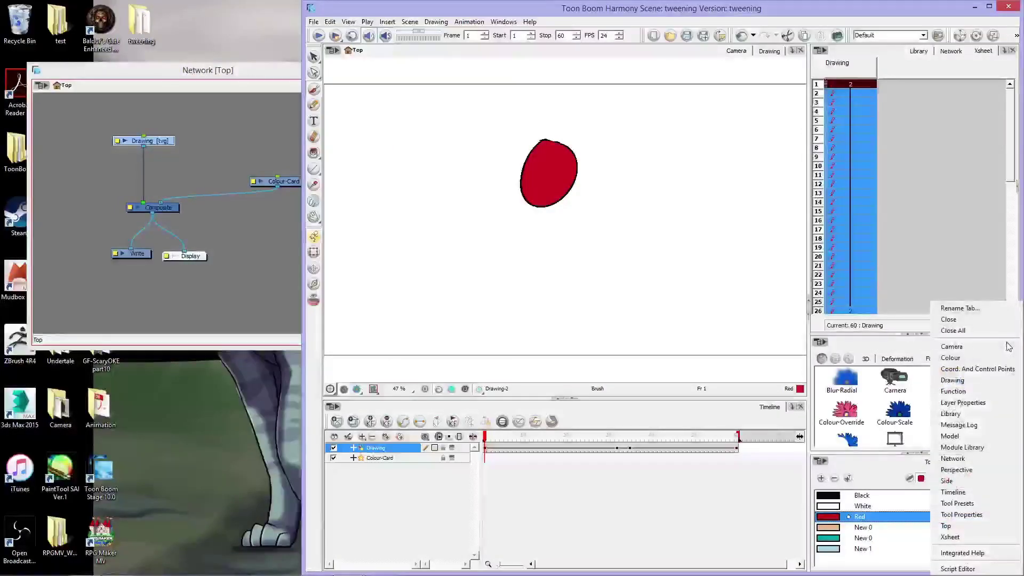
{"action": "left_click", "coordinate": [906, 347]}
{"action": "left_click", "coordinate": [1004, 344]}
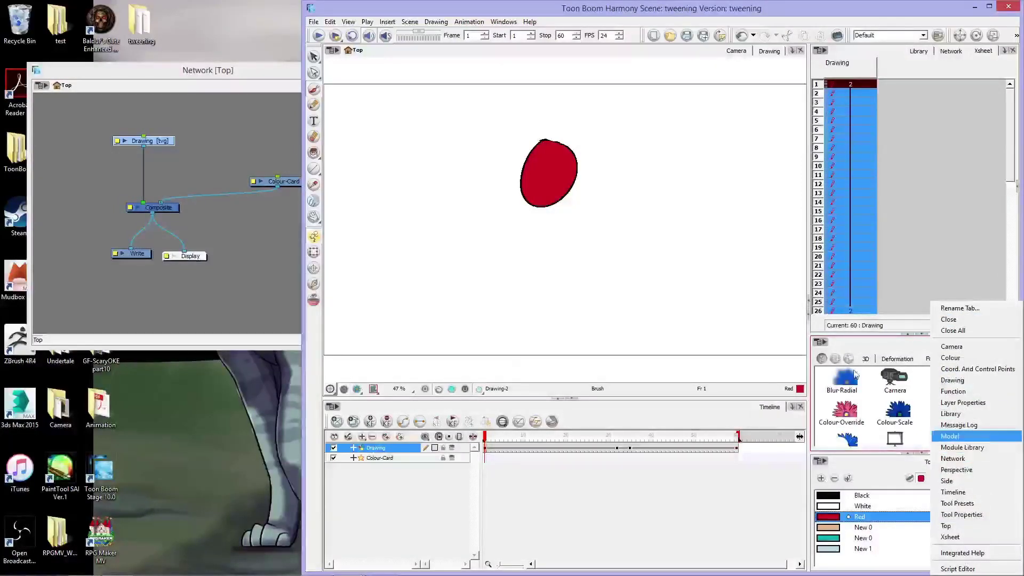
{"action": "left_click", "coordinate": [503, 21]}
{"action": "left_click", "coordinate": [503, 21]}
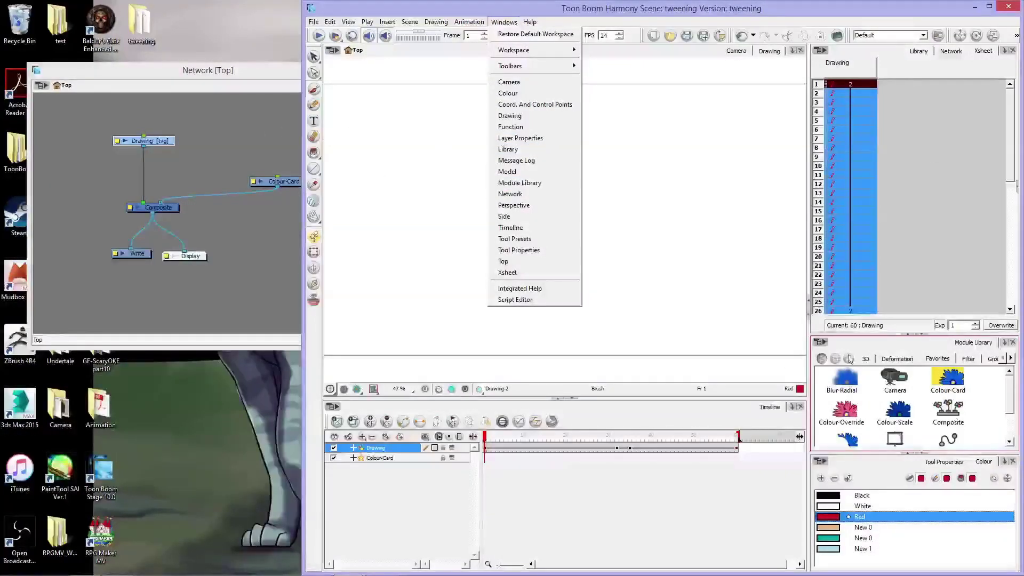
{"action": "left_click", "coordinate": [196, 72]}
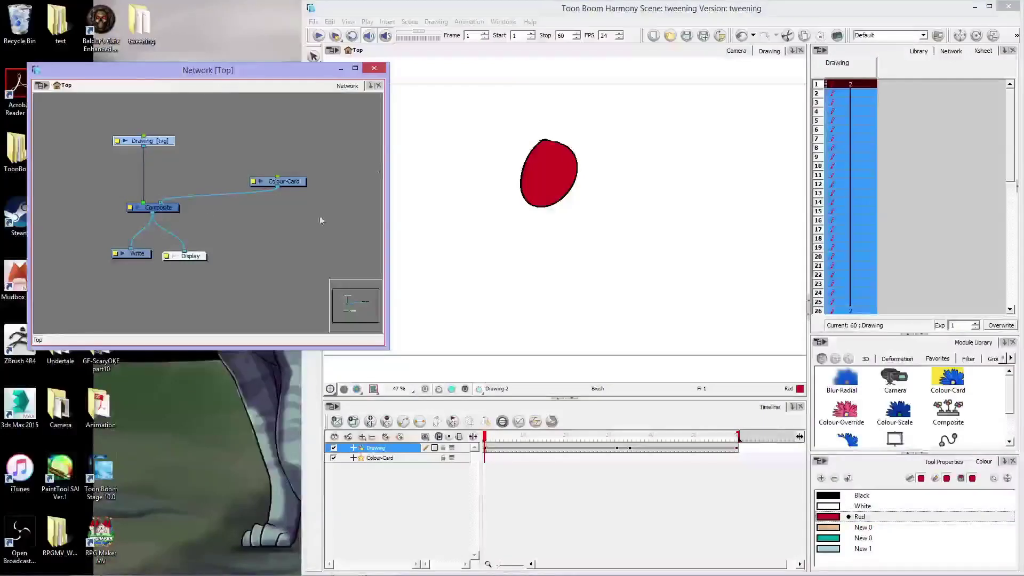
{"action": "left_click_drag", "start_coordinate": [176, 73], "coordinate": [188, 41]}
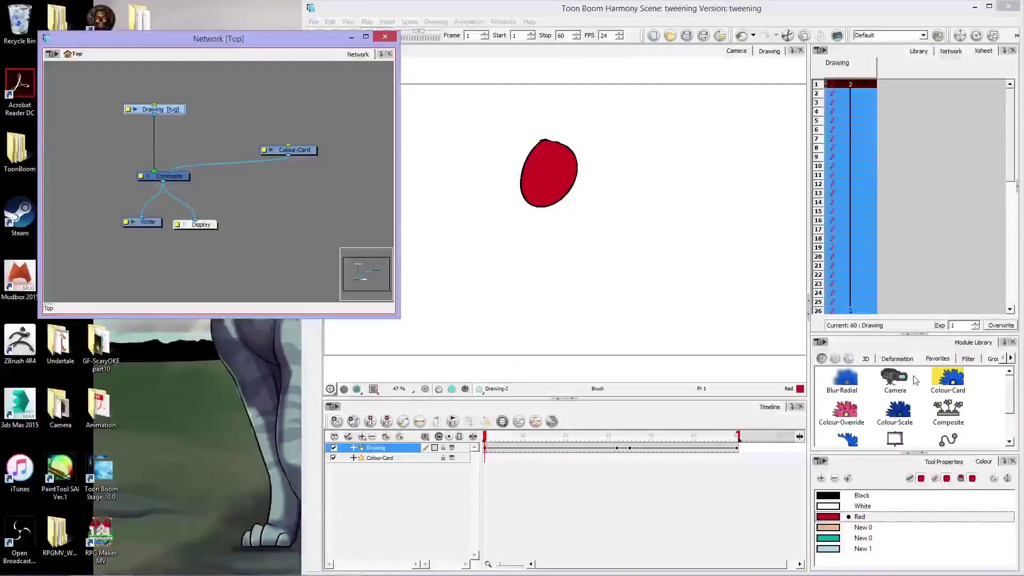
Add a Transparency node from Module Library > Filter and place it beside Composite
{"action": "left_click", "coordinate": [917, 402]}
{"action": "left_click", "coordinate": [969, 359]}
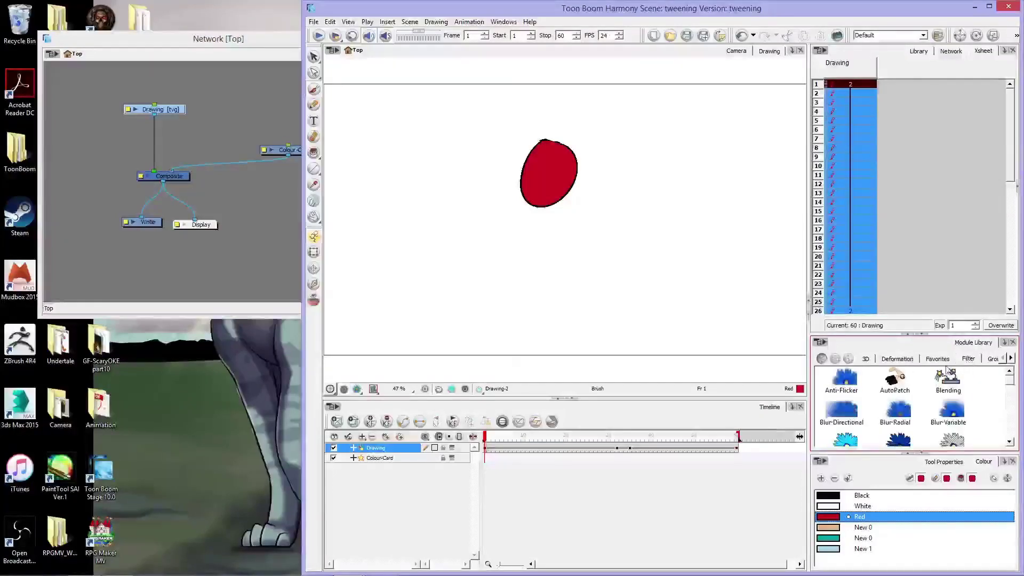
{"action": "left_click_drag", "start_coordinate": [1013, 380], "coordinate": [246, 184]}
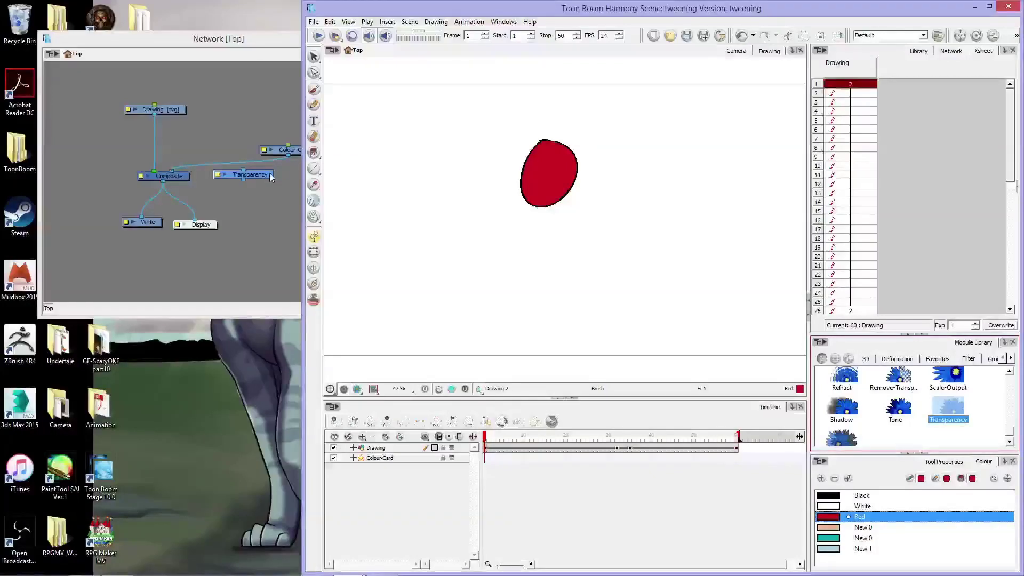
{"action": "left_click", "coordinate": [191, 131]}
{"action": "left_click", "coordinate": [145, 108]}
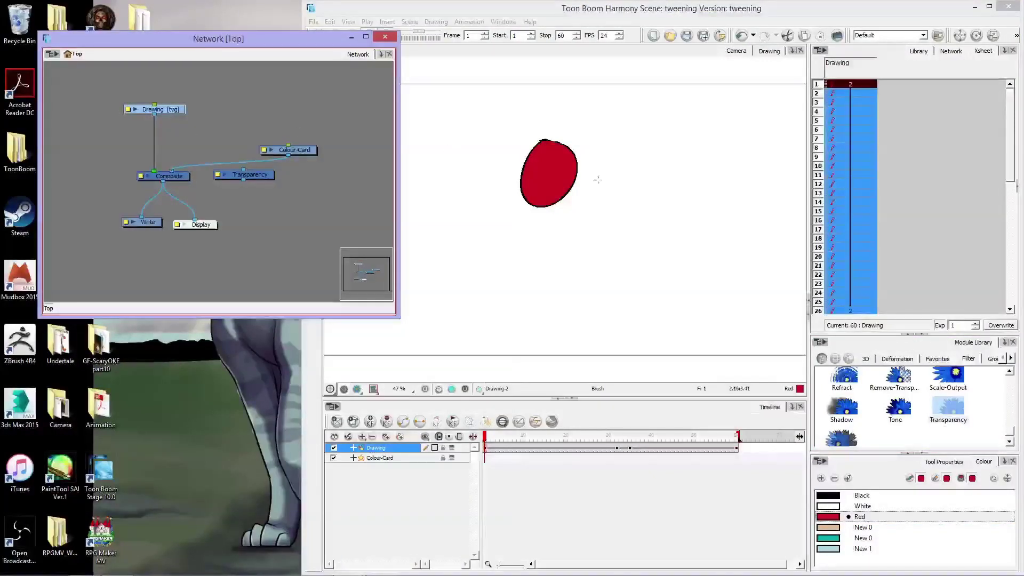
{"action": "left_click_drag", "start_coordinate": [258, 179], "coordinate": [192, 140]}
Disconnect Drawing from Composite and connect its output into Transparency
{"action": "left_click", "coordinate": [154, 171]}
{"action": "left_click_drag", "start_coordinate": [142, 137], "coordinate": [143, 139]}
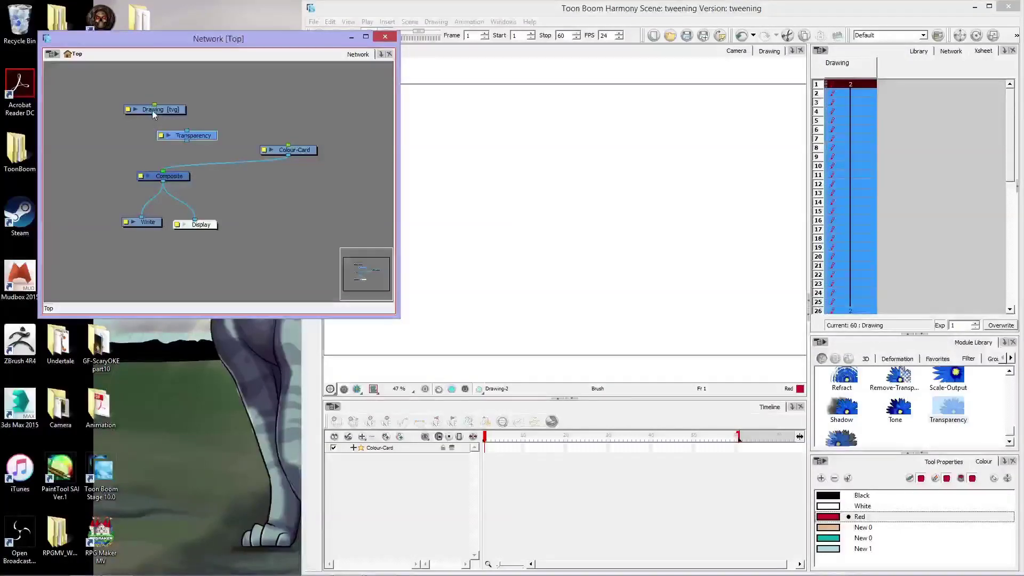
{"action": "mouse_move", "coordinate": [154, 114]}
{"action": "left_mouse_down"}
{"action": "mouse_move", "coordinate": [187, 132]}
{"action": "mouse_move", "coordinate": [154, 172]}
{"action": "left_mouse_up"}
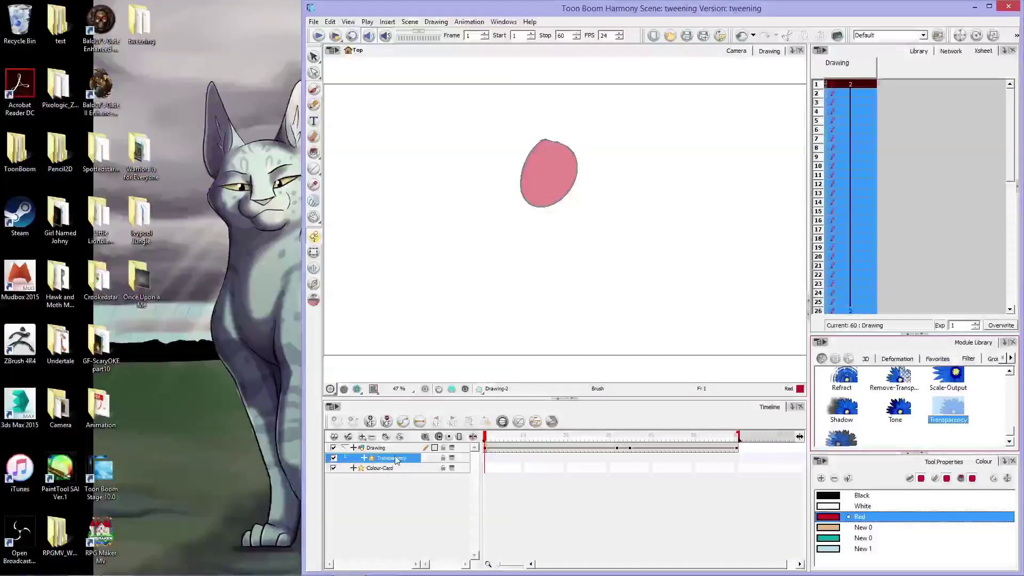
Set the Transparency layer's transparency to 39, then play the circle animation
{"action": "double_click", "coordinate": [418, 462]}
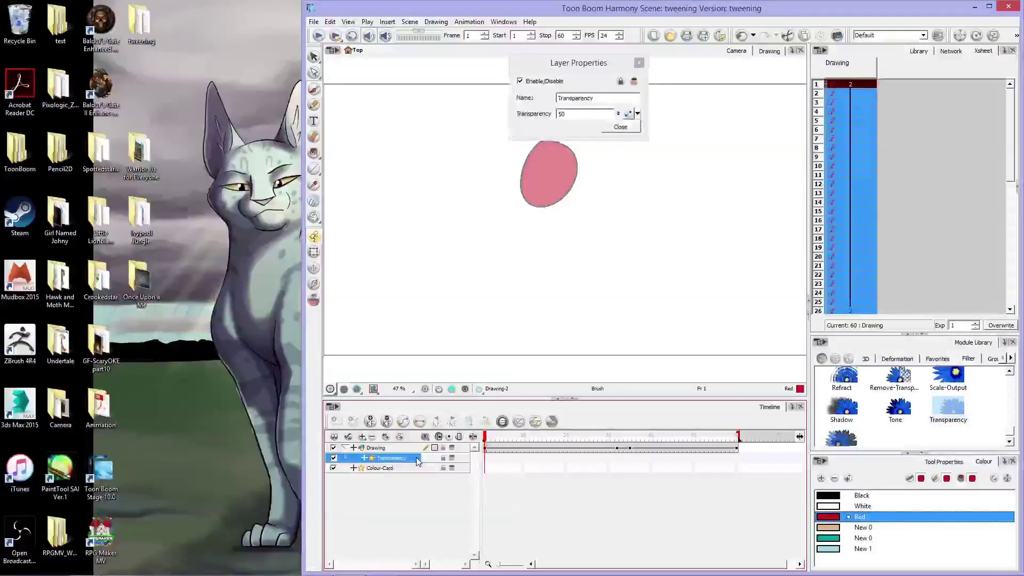
{"action": "left_click", "coordinate": [617, 105]}
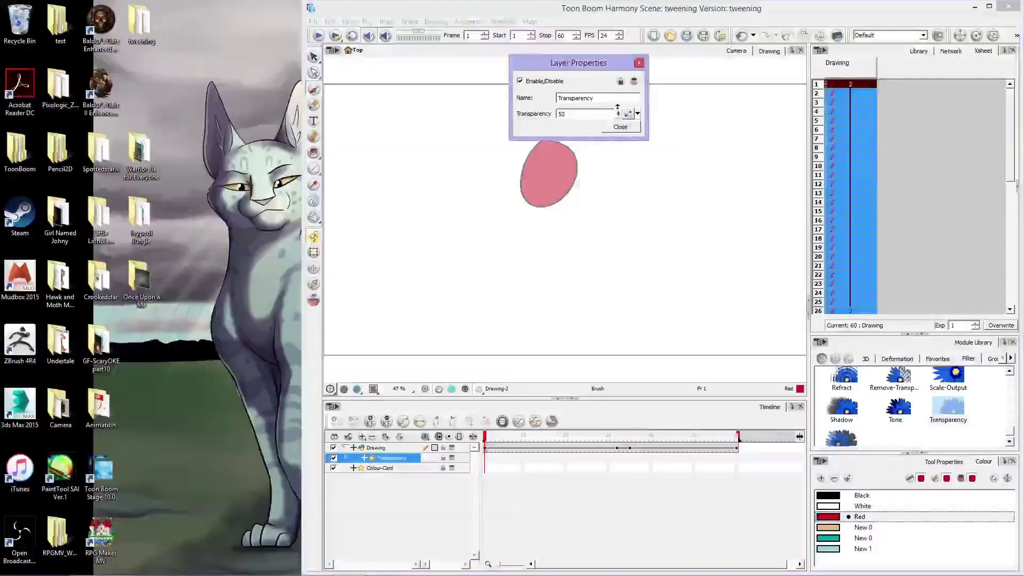
{"action": "left_click_drag", "start_coordinate": [617, 105], "coordinate": [619, 73]}
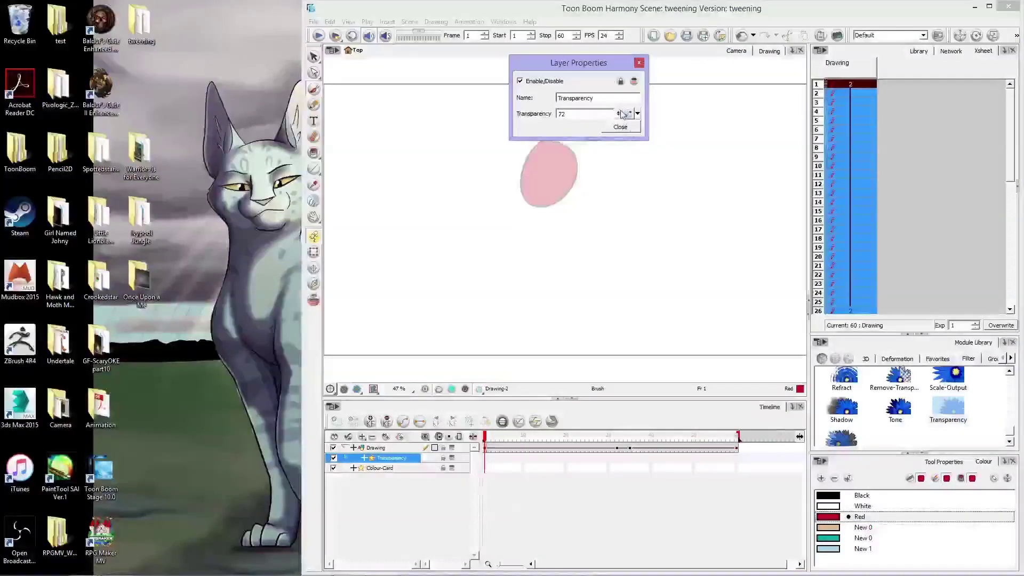
{"action": "left_click_drag", "start_coordinate": [622, 114], "coordinate": [628, 181]}
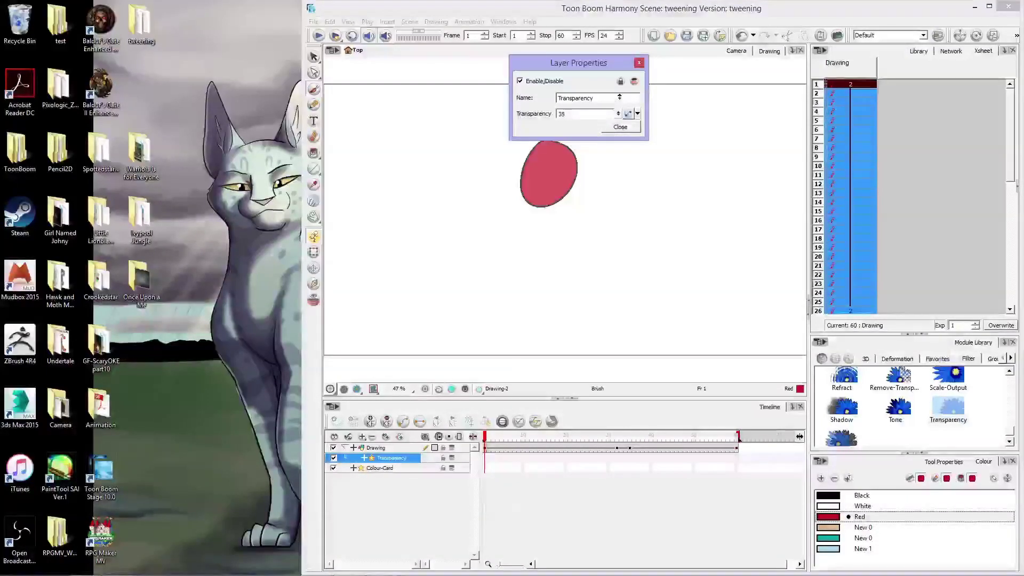
{"action": "left_click_drag", "start_coordinate": [621, 128], "coordinate": [622, 97]}
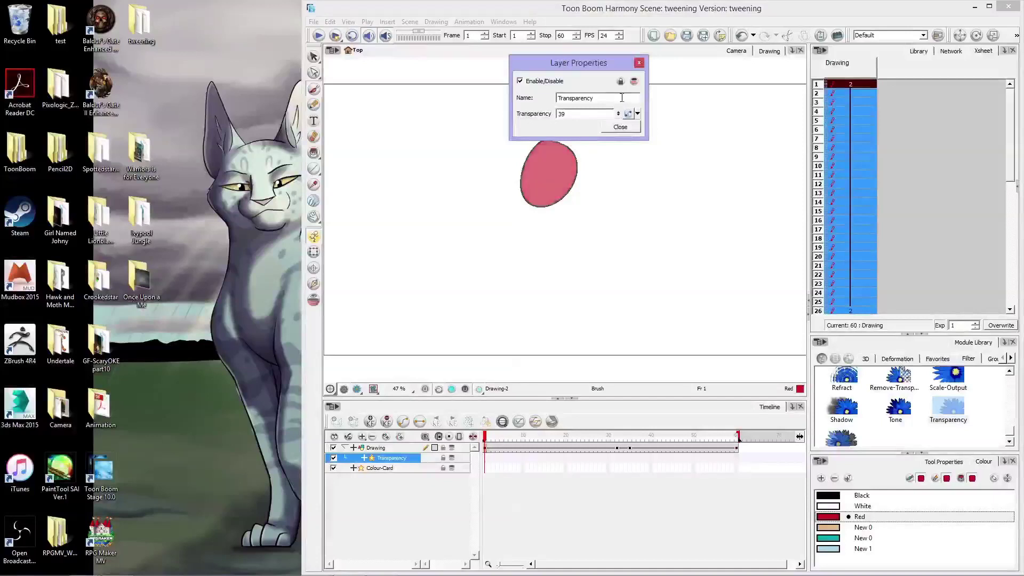
{"action": "left_click", "coordinate": [639, 63]}
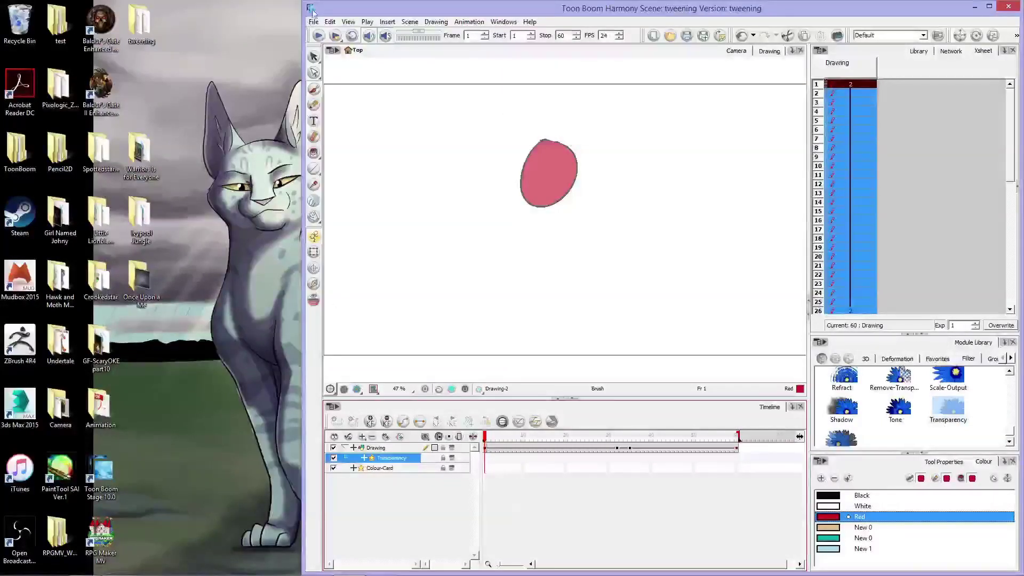
{"action": "left_click", "coordinate": [322, 36]}
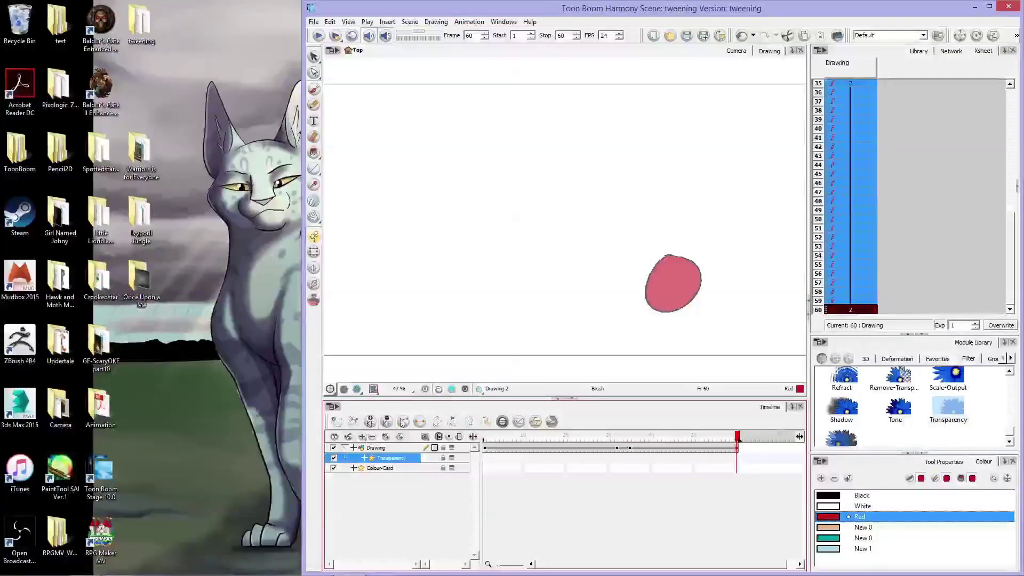
Add a Camera layer at the bottom, add a Camera-P peg above it, and select the peg
{"action": "left_click", "coordinate": [362, 437]}
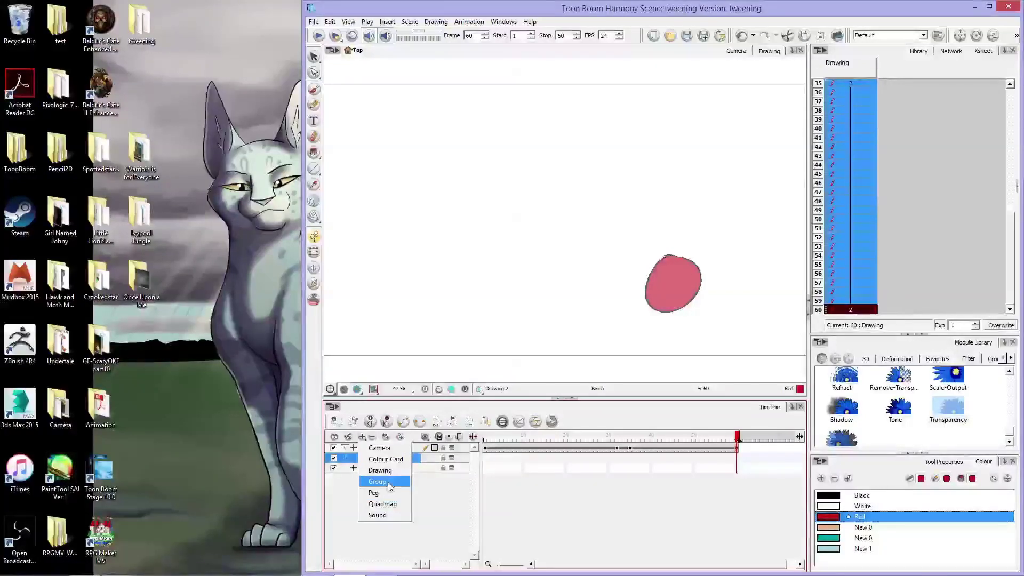
{"action": "left_click", "coordinate": [388, 448]}
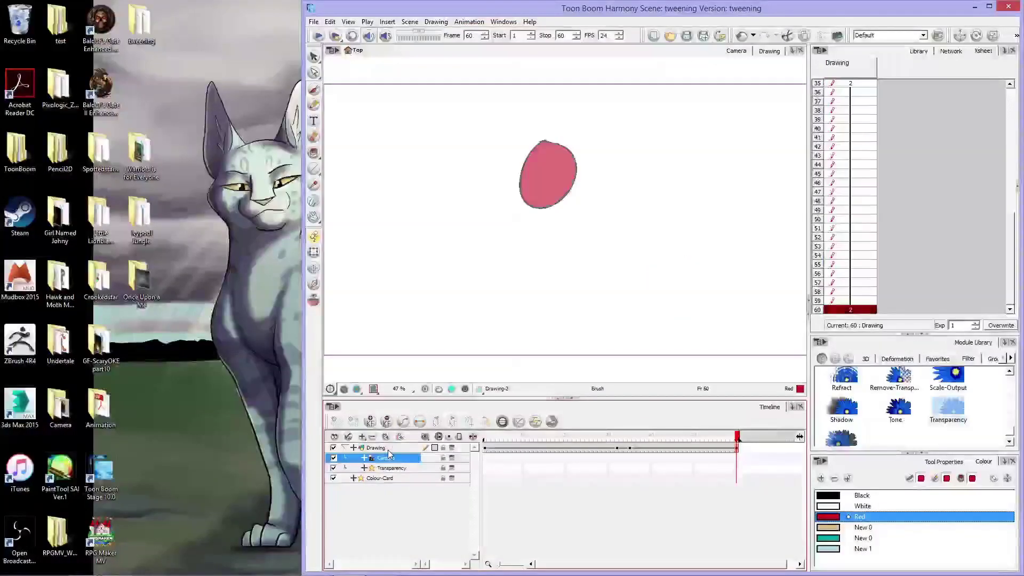
{"action": "left_click_drag", "start_coordinate": [388, 469], "coordinate": [387, 476]}
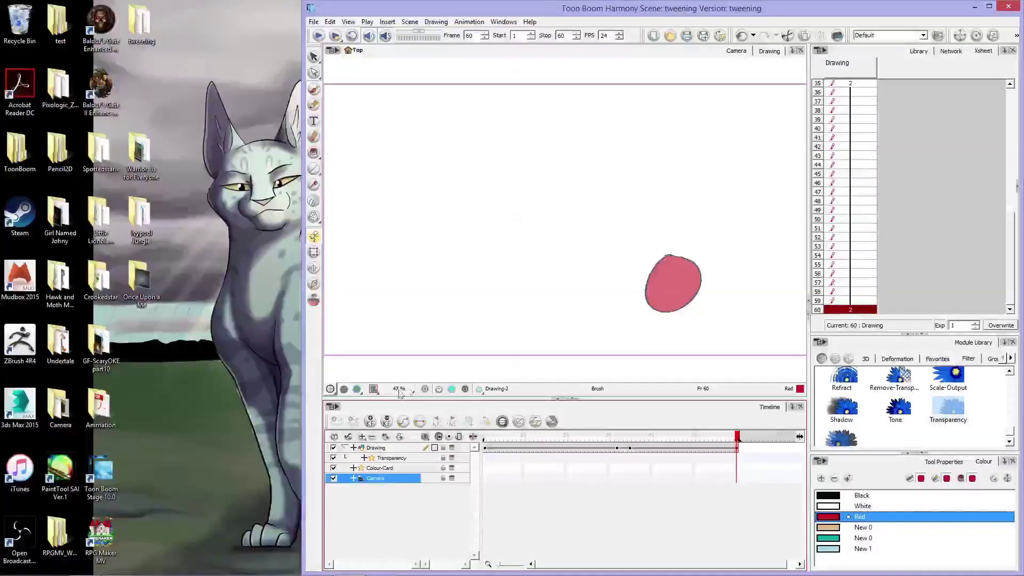
{"action": "left_click", "coordinate": [400, 437]}
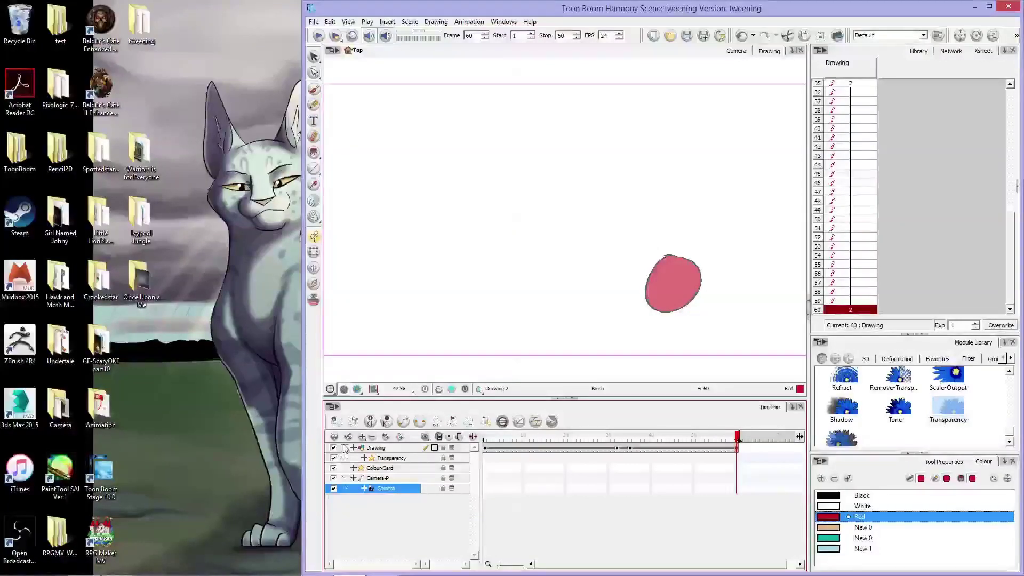
{"action": "left_click", "coordinate": [384, 479]}
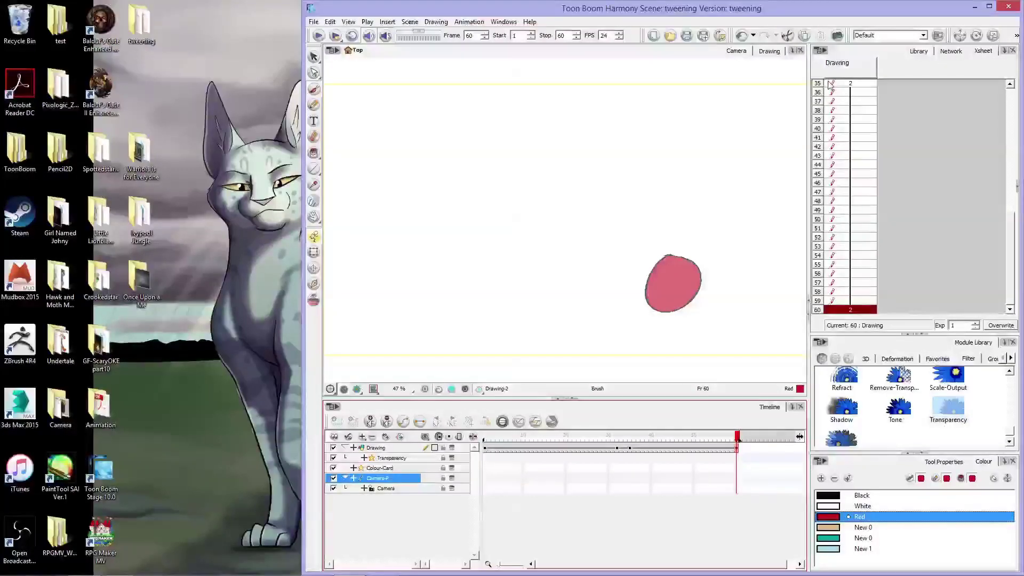
Maximise the window at frame 1, show the Advanced Animation toolbar, and choose Translate
{"action": "left_click", "coordinate": [989, 6]}
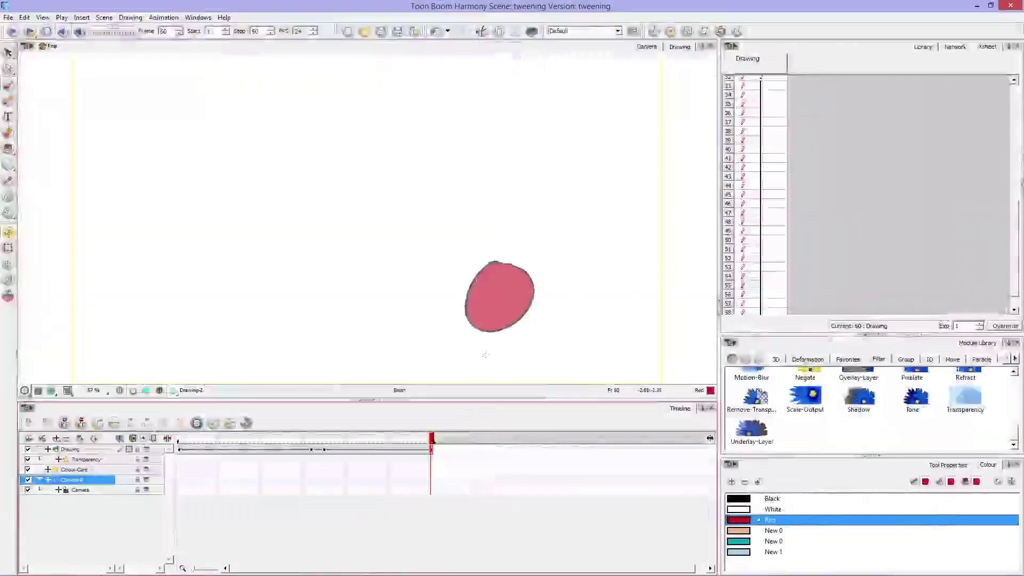
{"action": "left_click", "coordinate": [180, 438]}
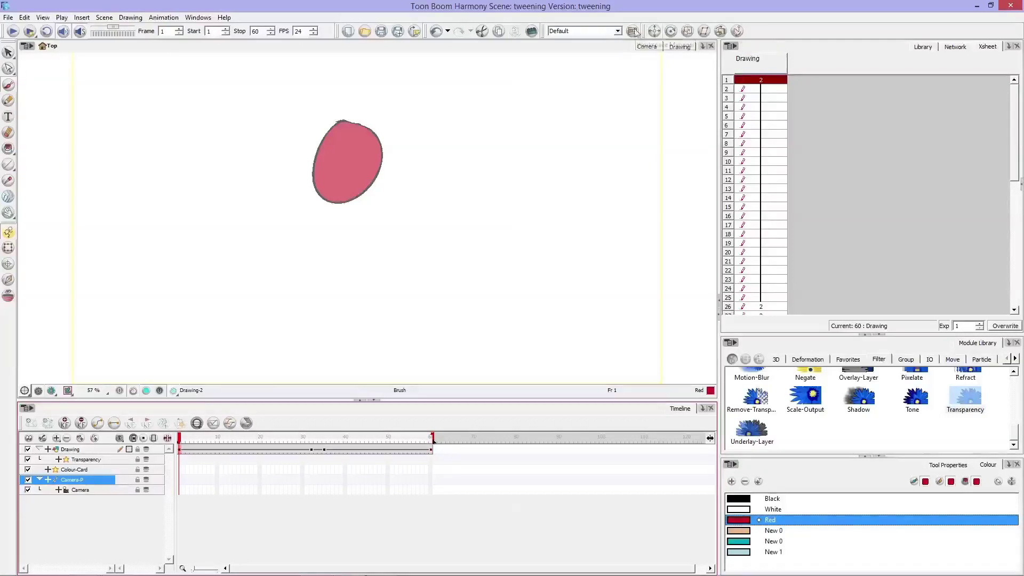
{"action": "right_click", "coordinate": [773, 34]}
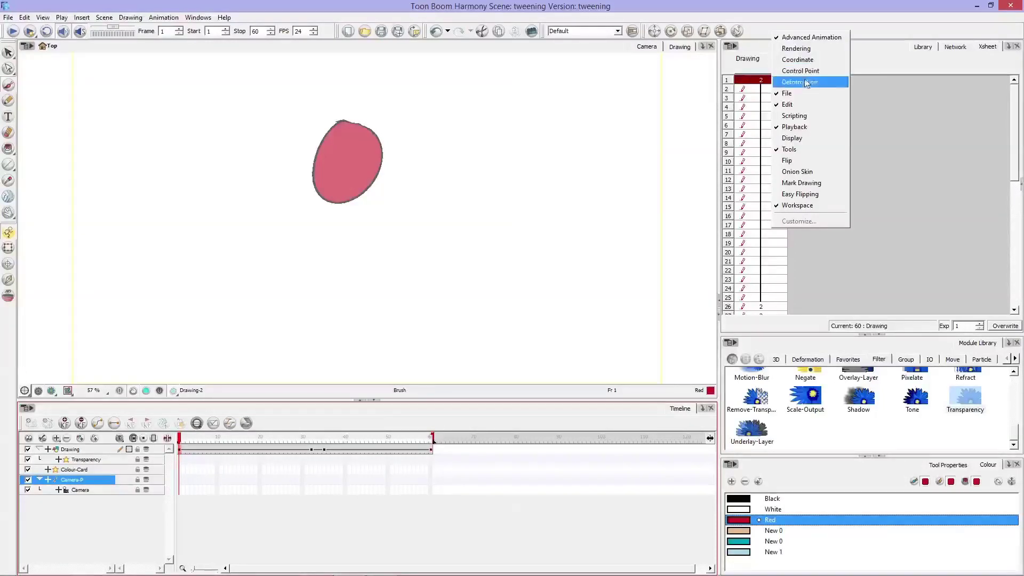
{"action": "left_click", "coordinate": [797, 38]}
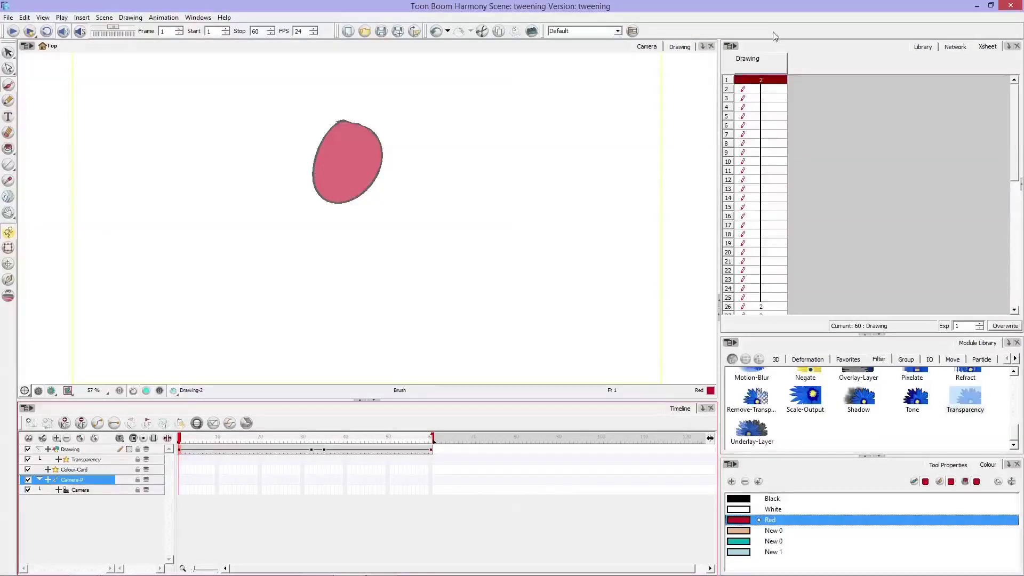
{"action": "right_click", "coordinate": [774, 33]}
{"action": "left_click", "coordinate": [787, 39]}
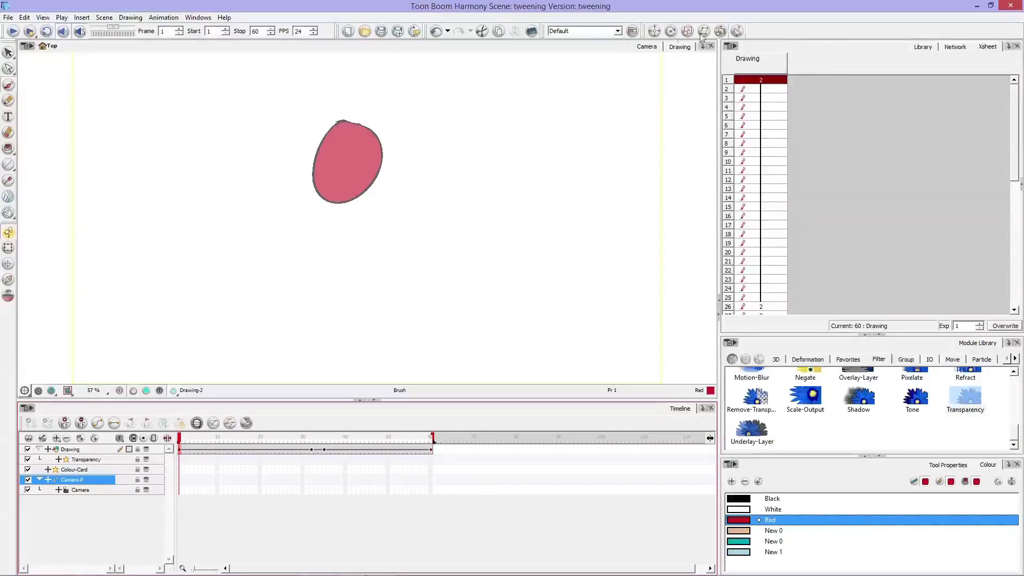
{"action": "left_click", "coordinate": [654, 31]}
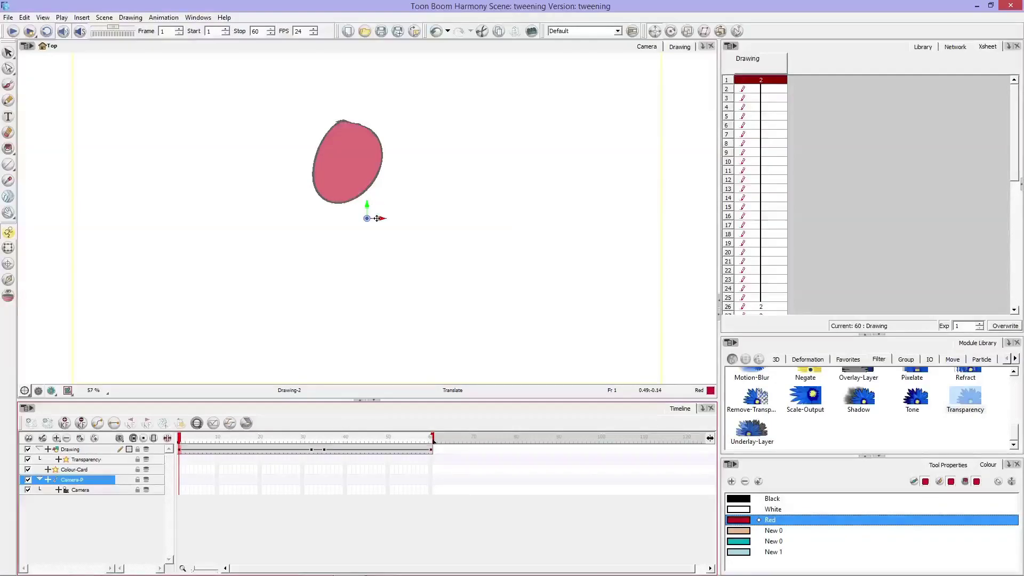
Nudge the Camera-P peg's frame-1 position, then flip between frames 1 and 2 to check it
{"action": "left_click_drag", "start_coordinate": [379, 219], "coordinate": [373, 216]}
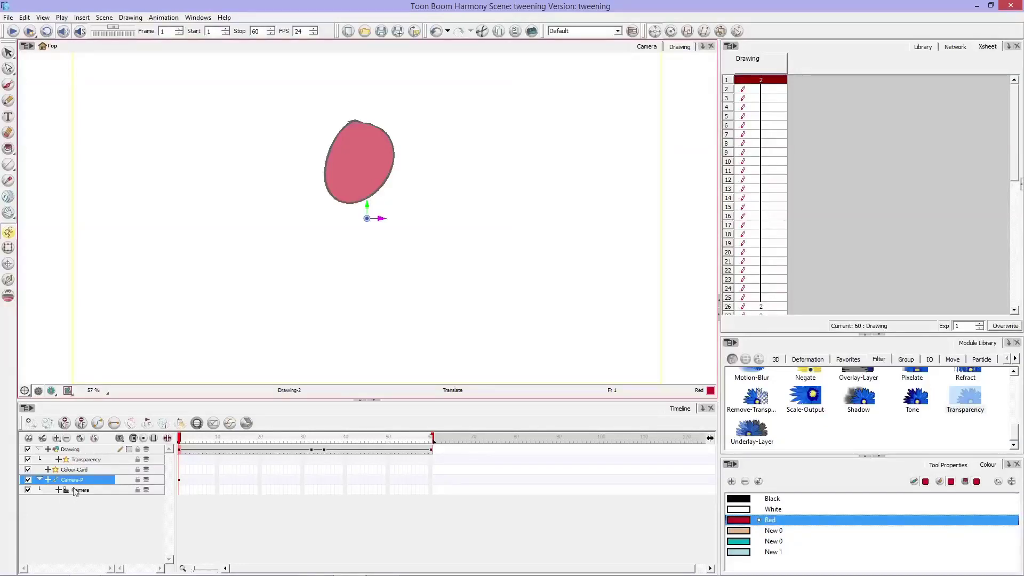
{"action": "left_click", "coordinate": [183, 481]}
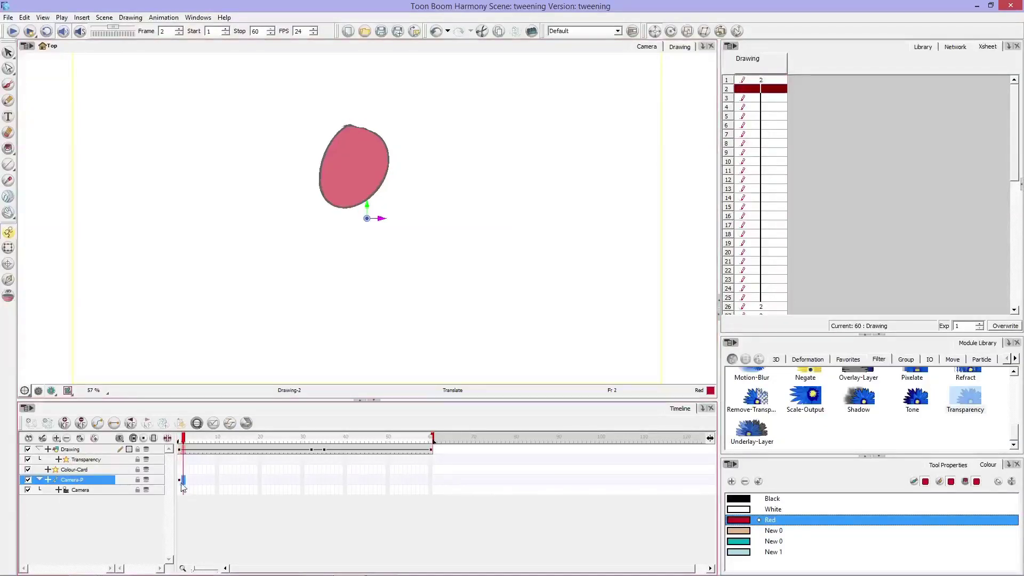
{"action": "left_click", "coordinate": [179, 481]}
{"action": "left_click", "coordinate": [182, 481]}
{"action": "left_click", "coordinate": [179, 483]}
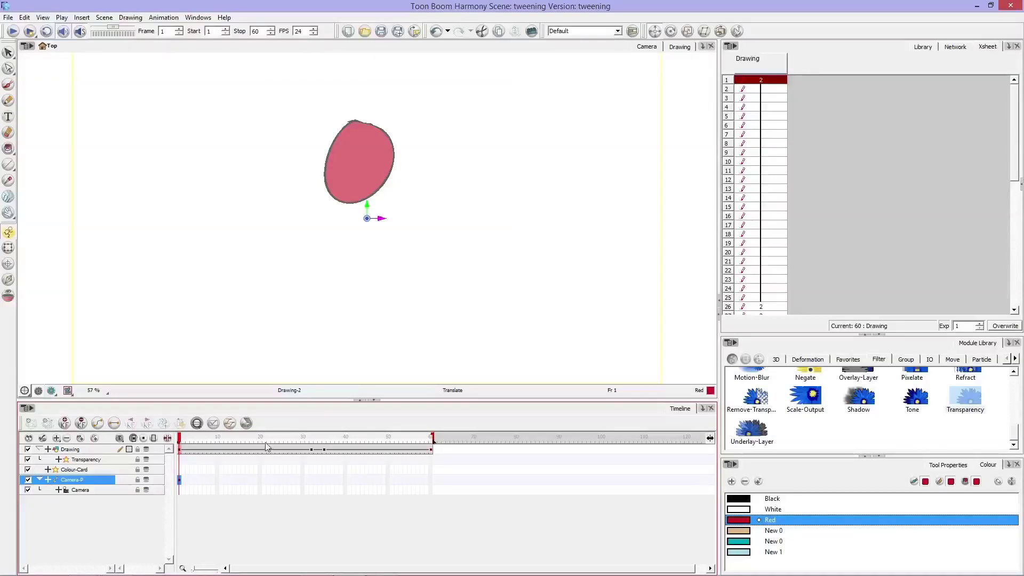
At frame 55, drag the camera peg down and right to keyframe the pan's end position
{"action": "left_click_drag", "start_coordinate": [267, 446], "coordinate": [409, 445]}
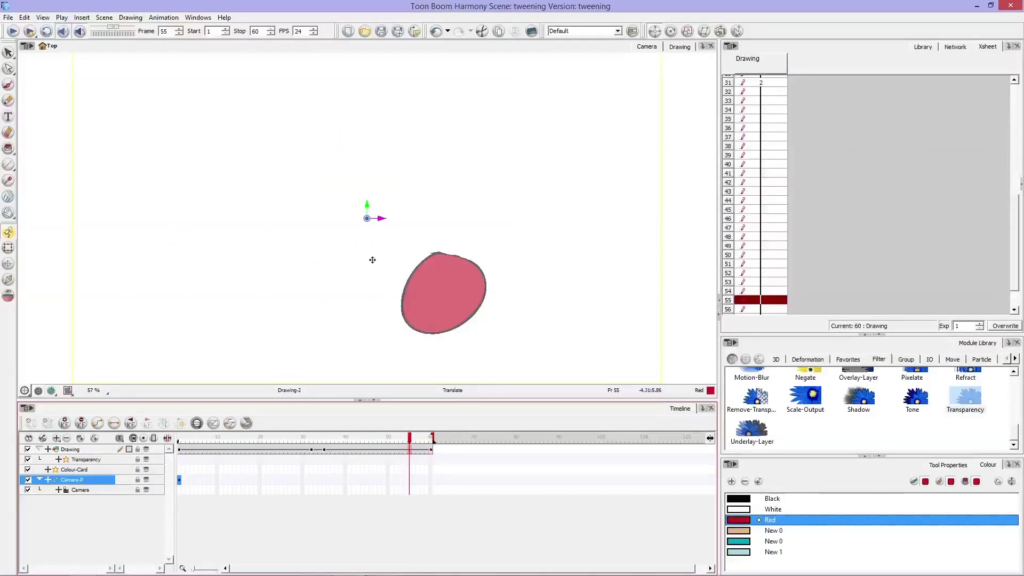
{"action": "left_click_drag", "start_coordinate": [365, 203], "coordinate": [359, 295]}
{"action": "left_click_drag", "start_coordinate": [378, 220], "coordinate": [460, 213]}
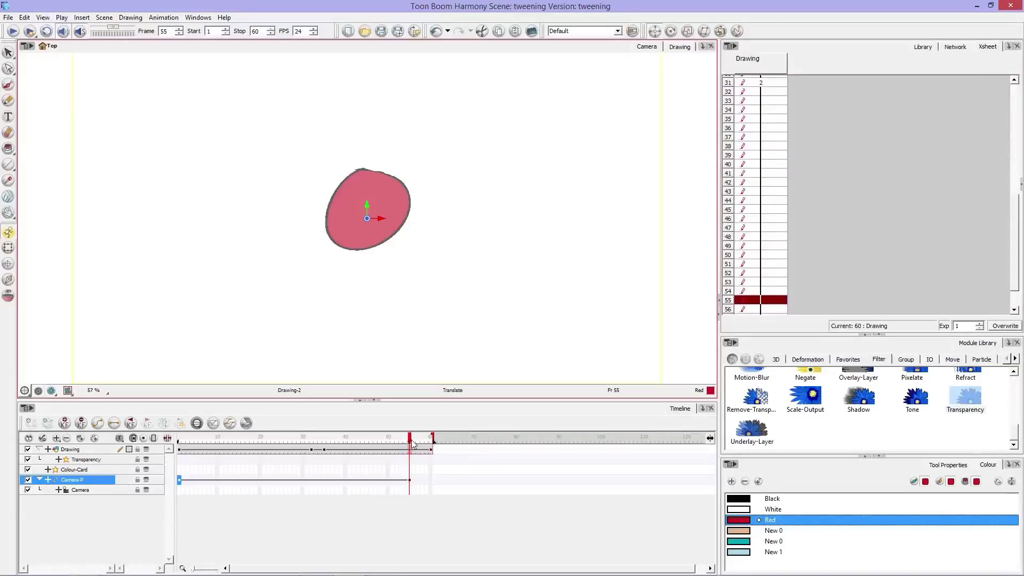
Scrub back toward frame 1, then select and clear Drawing layer cells from frames 25–60
{"action": "left_click_drag", "start_coordinate": [412, 444], "coordinate": [216, 503]}
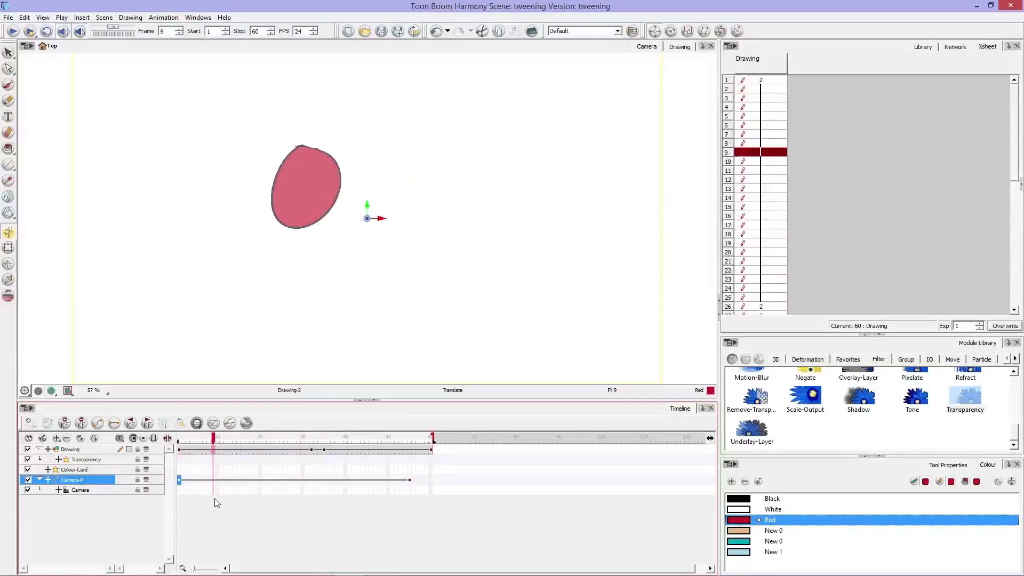
{"action": "left_click", "coordinate": [180, 452]}
{"action": "left_click_drag", "start_coordinate": [404, 458], "coordinate": [295, 449]}
{"action": "left_click_drag", "start_coordinate": [431, 450], "coordinate": [282, 454]}
{"action": "key", "text": "Delete"}
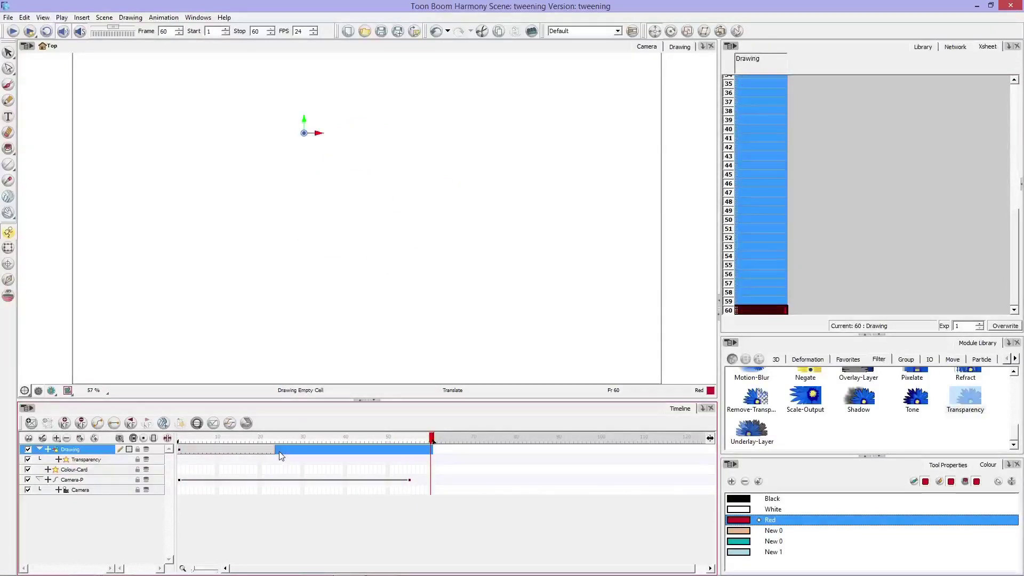
{"action": "mouse_move", "coordinate": [223, 450]}
{"action": "left_mouse_down"}
{"action": "mouse_move", "coordinate": [424, 457]}
{"action": "mouse_move", "coordinate": [372, 438]}
{"action": "mouse_move", "coordinate": [178, 438]}
{"action": "mouse_move", "coordinate": [429, 438]}
{"action": "mouse_move", "coordinate": [178, 438]}
{"action": "mouse_move", "coordinate": [332, 474]}
{"action": "mouse_move", "coordinate": [407, 478]}
{"action": "mouse_move", "coordinate": [178, 486]}
{"action": "left_mouse_up"}
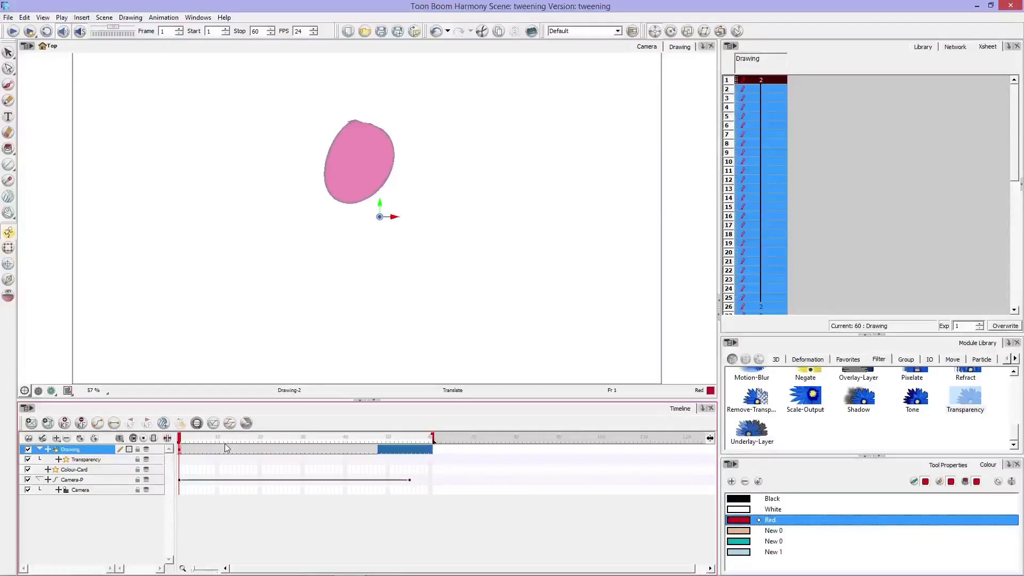
At frame 26, move the pink circle and trial-stretch it, undoing the stretch
{"action": "left_click_drag", "start_coordinate": [180, 438], "coordinate": [286, 439]}
{"action": "left_click_drag", "start_coordinate": [357, 175], "coordinate": [427, 270]}
{"action": "left_click_drag", "start_coordinate": [413, 185], "coordinate": [405, 259]}
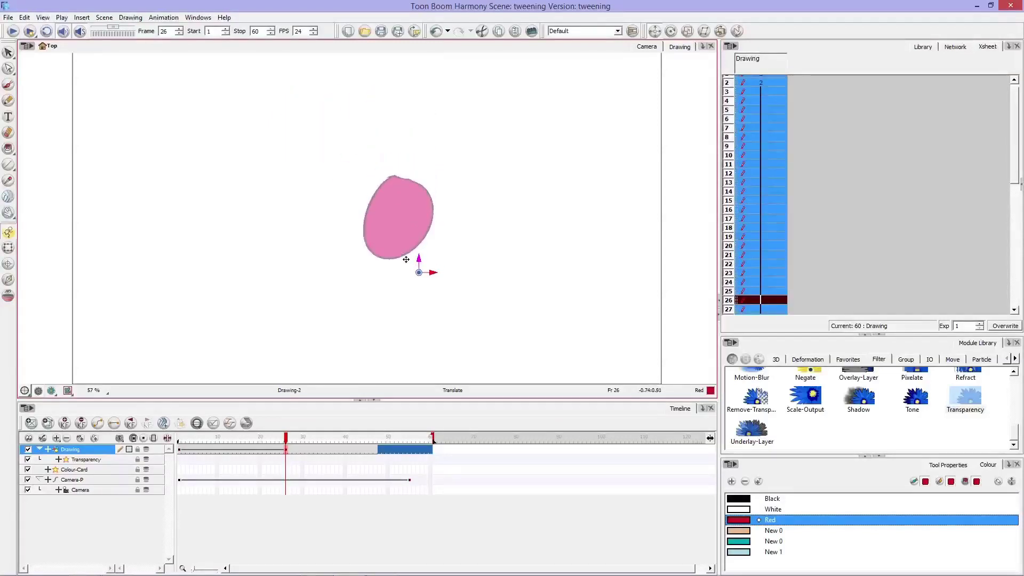
{"action": "left_click", "coordinate": [687, 31]}
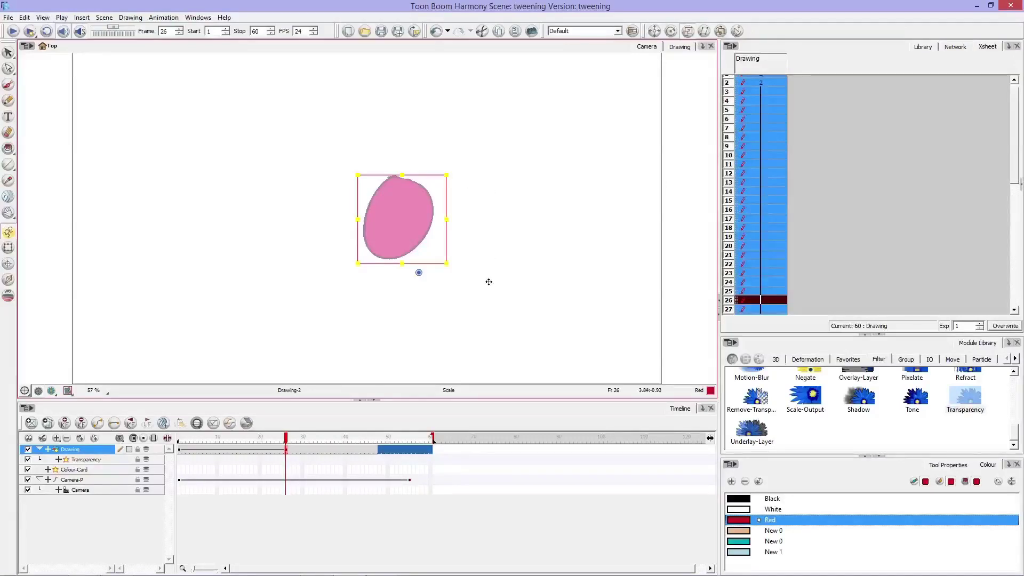
{"action": "left_click_drag", "start_coordinate": [446, 174], "coordinate": [469, 159]}
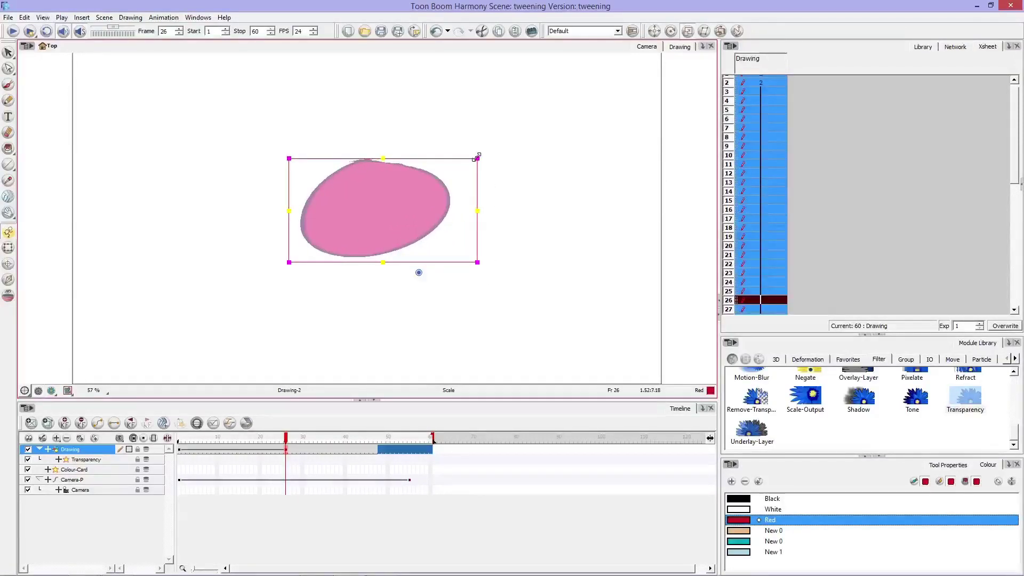
{"action": "key", "text": "ctrl+z"}
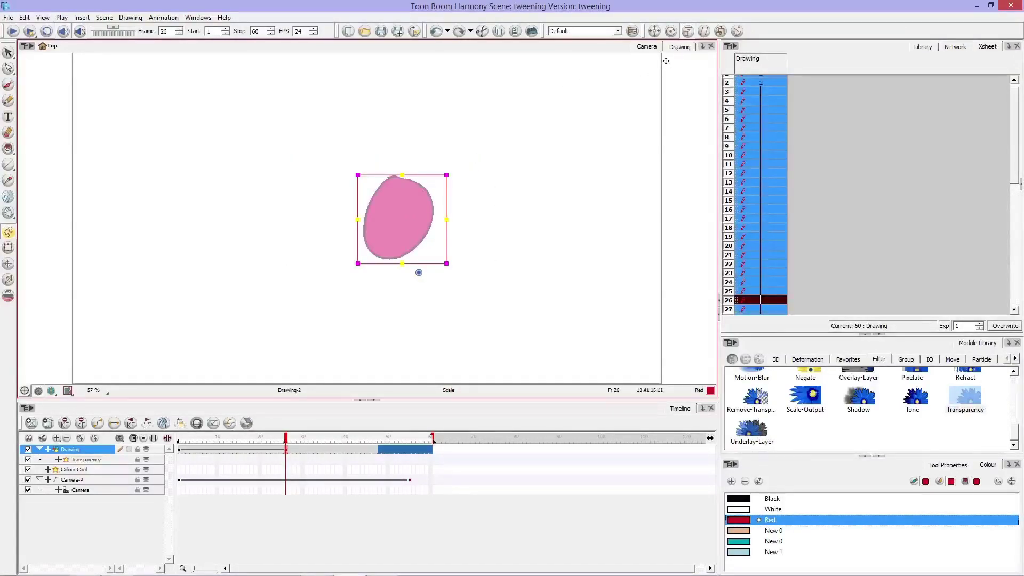
Trial-rotate the pink circle counter-clockwise, preview it, then undo the rotation and move
{"action": "left_click", "coordinate": [672, 30]}
{"action": "left_click_drag", "start_coordinate": [463, 272], "coordinate": [453, 236]}
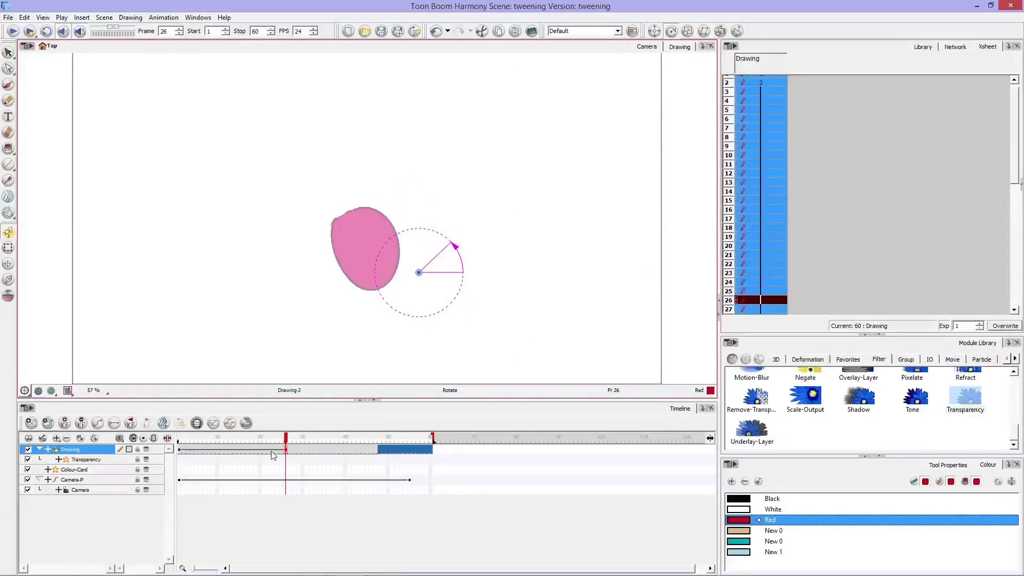
{"action": "left_click_drag", "start_coordinate": [286, 439], "coordinate": [345, 487]}
{"action": "key", "text": "ctrl+z"}
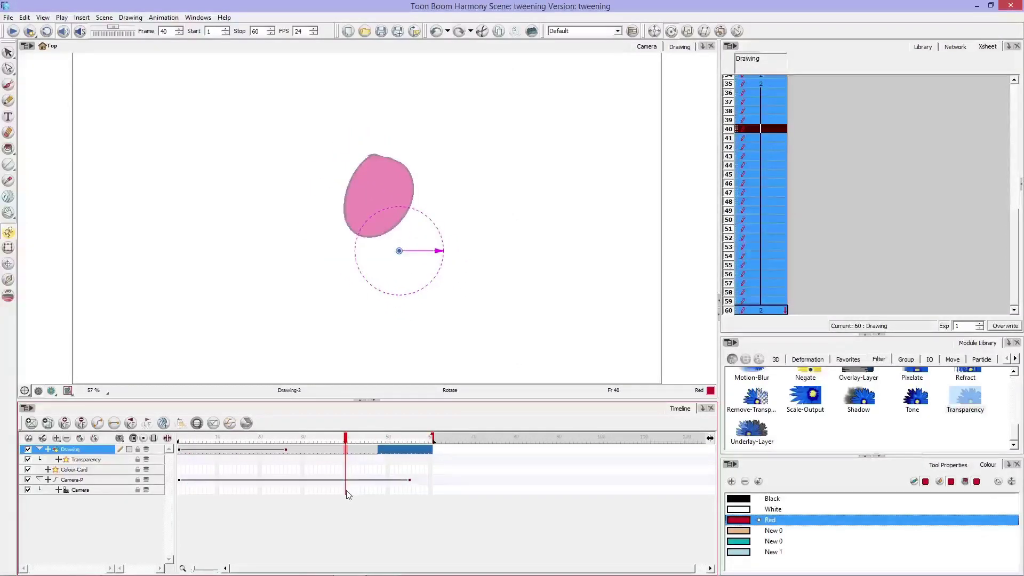
{"action": "key", "text": "ctrl+z"}
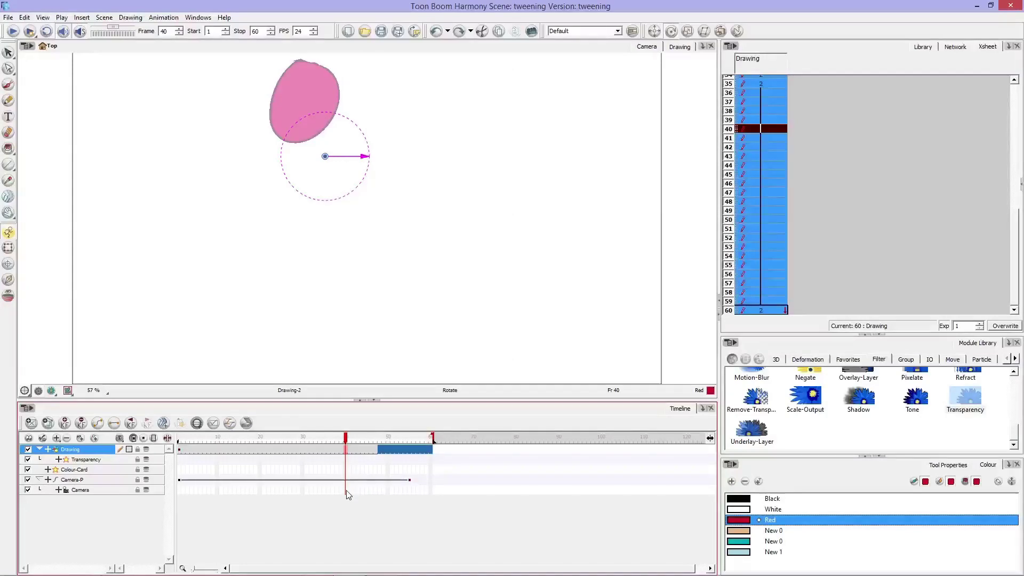
Rotate the Camera-P peg at frame 40 and review its keyframes, ending at frame 1
{"action": "left_click", "coordinate": [94, 481]}
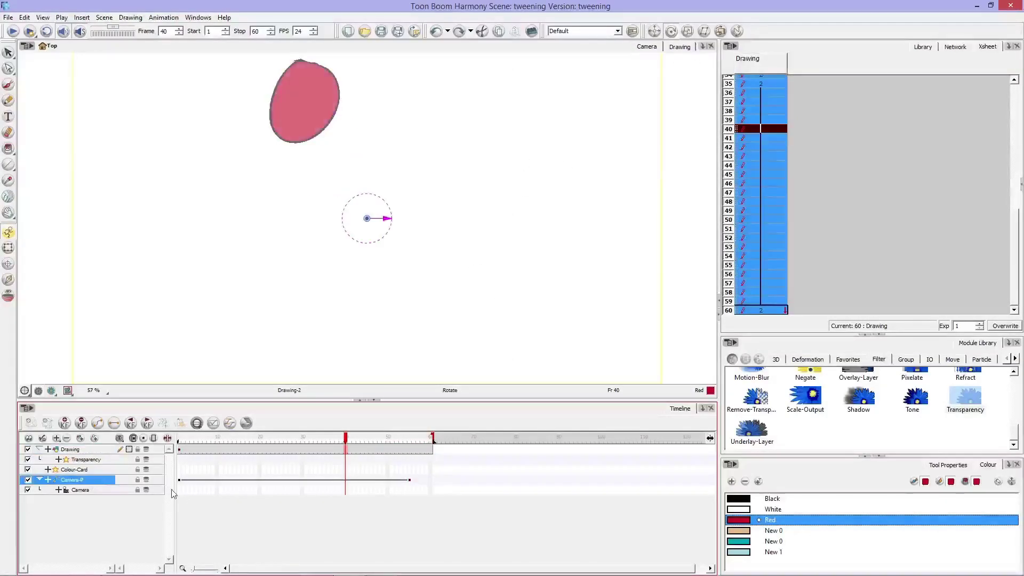
{"action": "left_click_drag", "start_coordinate": [384, 218], "coordinate": [382, 186]}
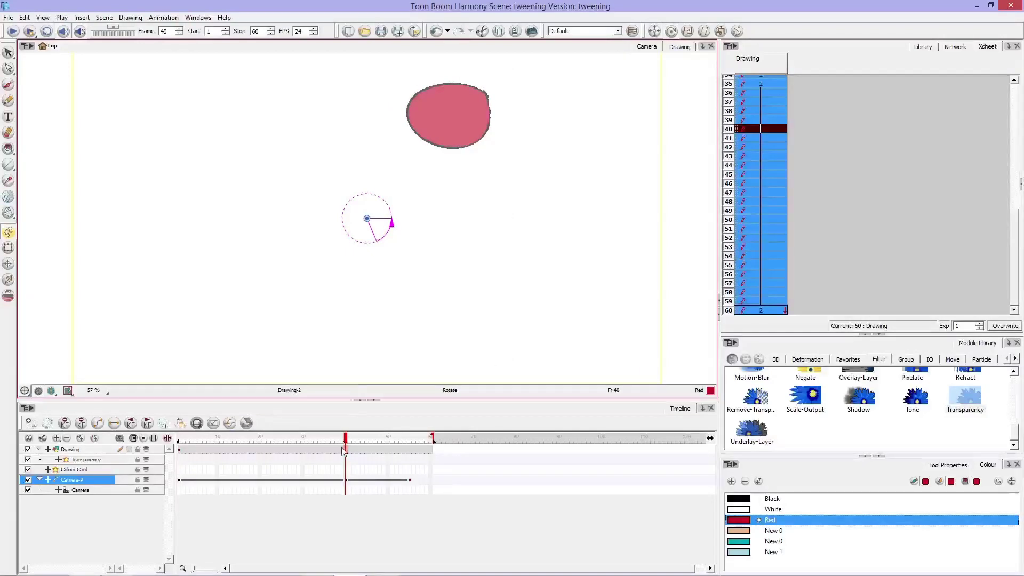
{"action": "left_click_drag", "start_coordinate": [349, 442], "coordinate": [63, 509]}
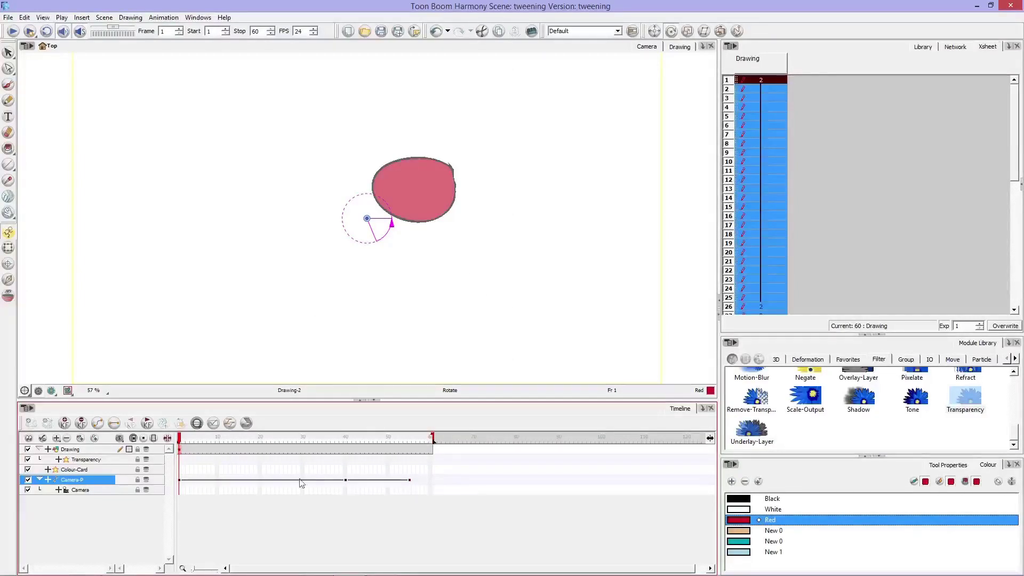
{"action": "left_click", "coordinate": [188, 479]}
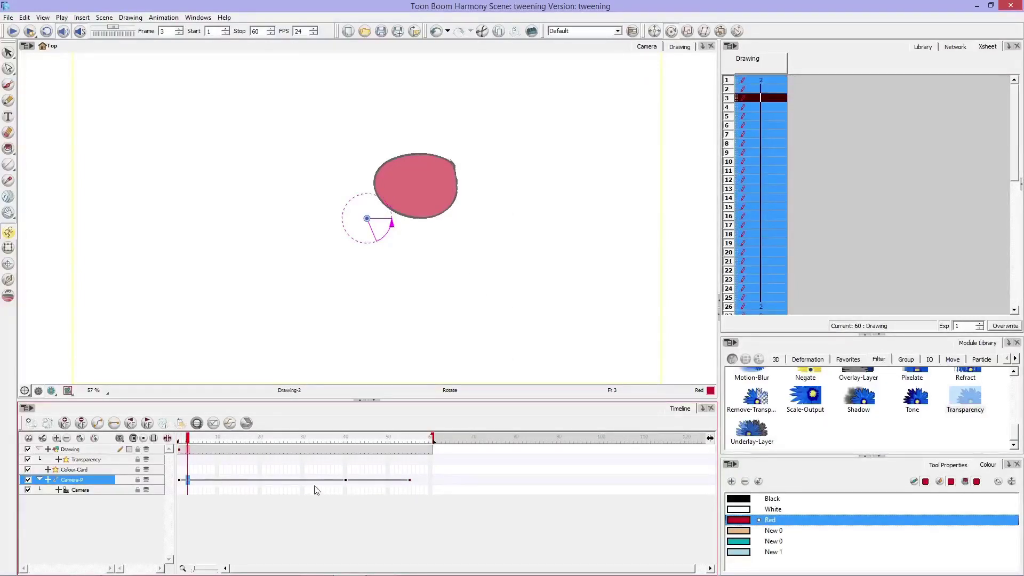
{"action": "left_click", "coordinate": [347, 480]}
{"action": "left_click", "coordinate": [409, 479]}
{"action": "left_click", "coordinate": [179, 482]}
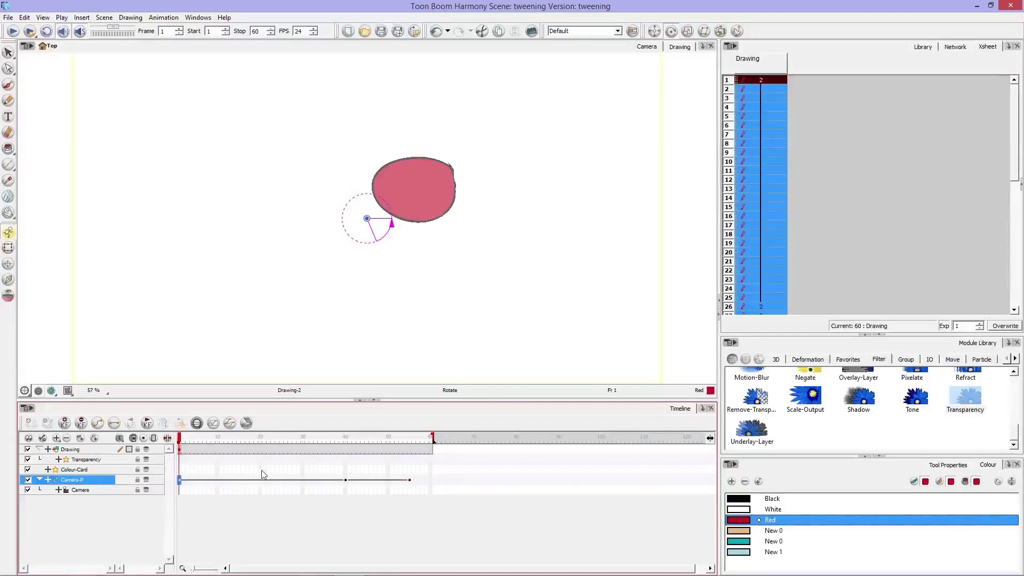
{"action": "left_click", "coordinate": [410, 480]}
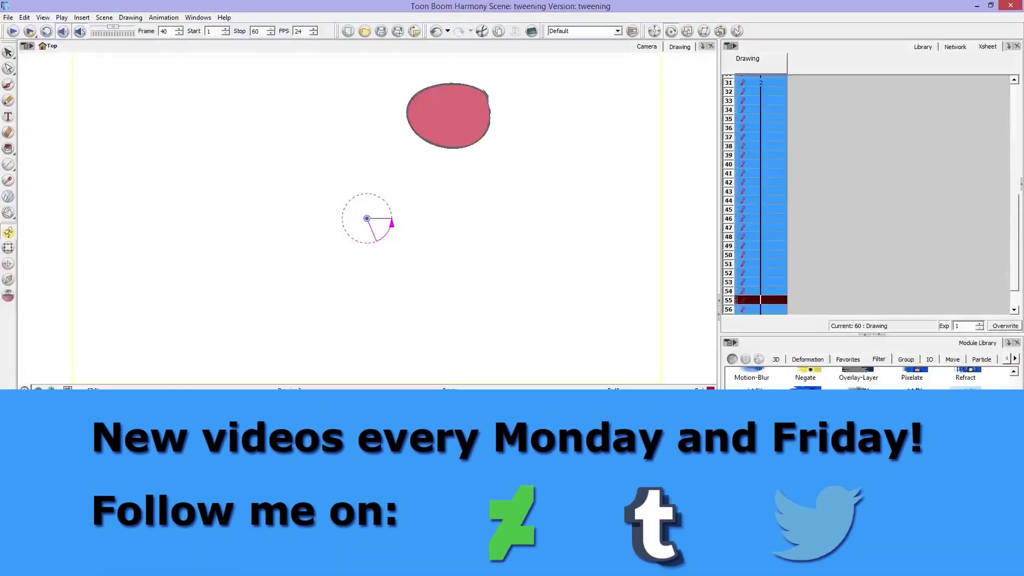